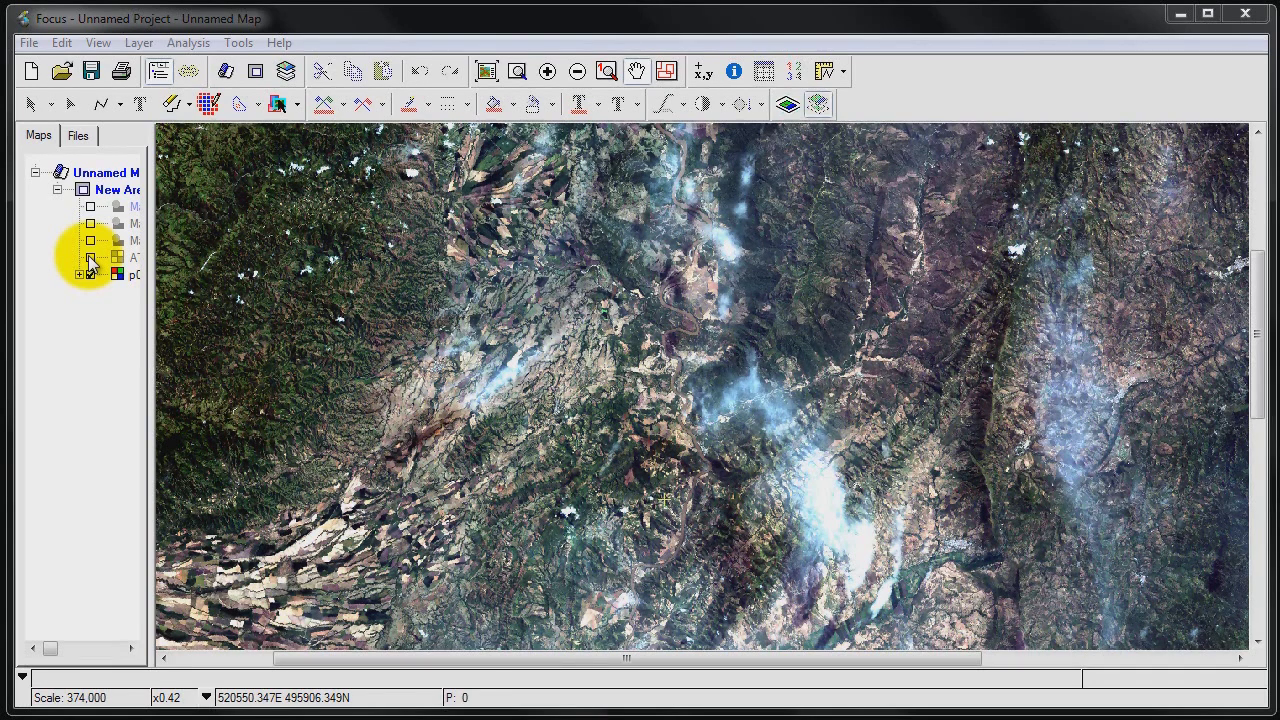
Turn on the fourth layer so its RGB image shows over the map
click(90, 259)
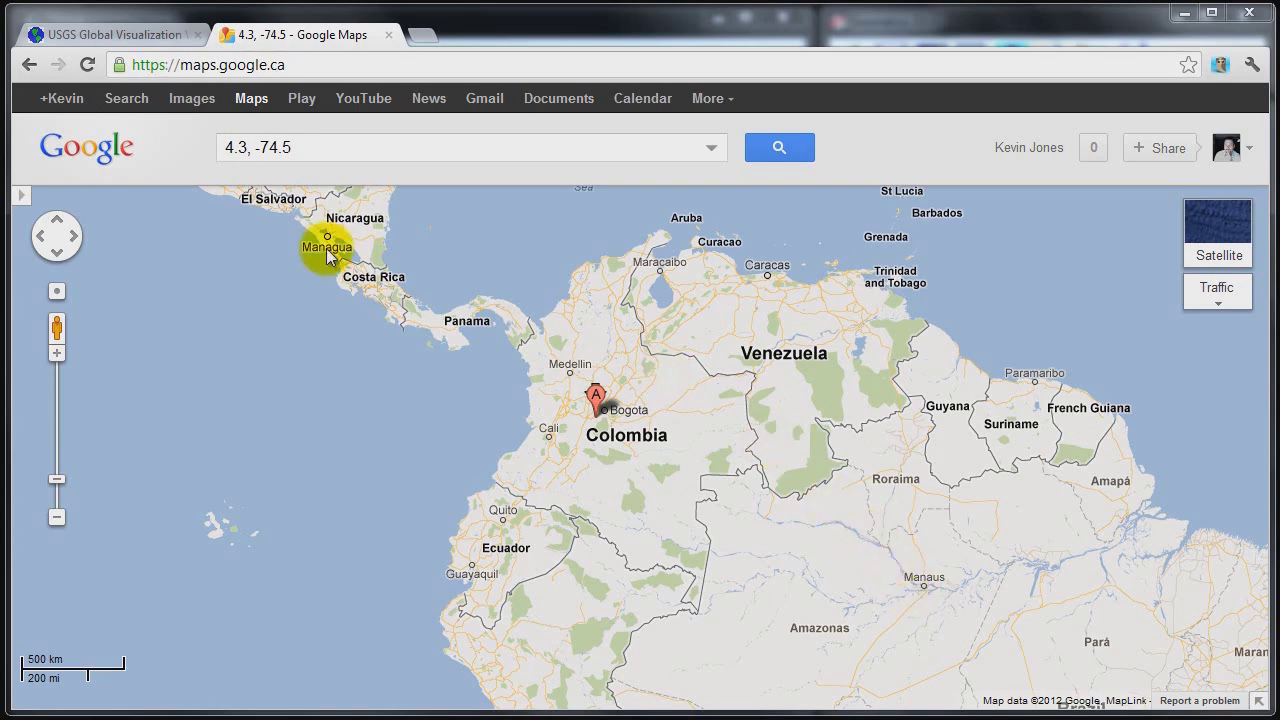
Step through GloVis acquisition dates and return to the cloud-free 2001/1/29 Bogota scene
click(122, 38)
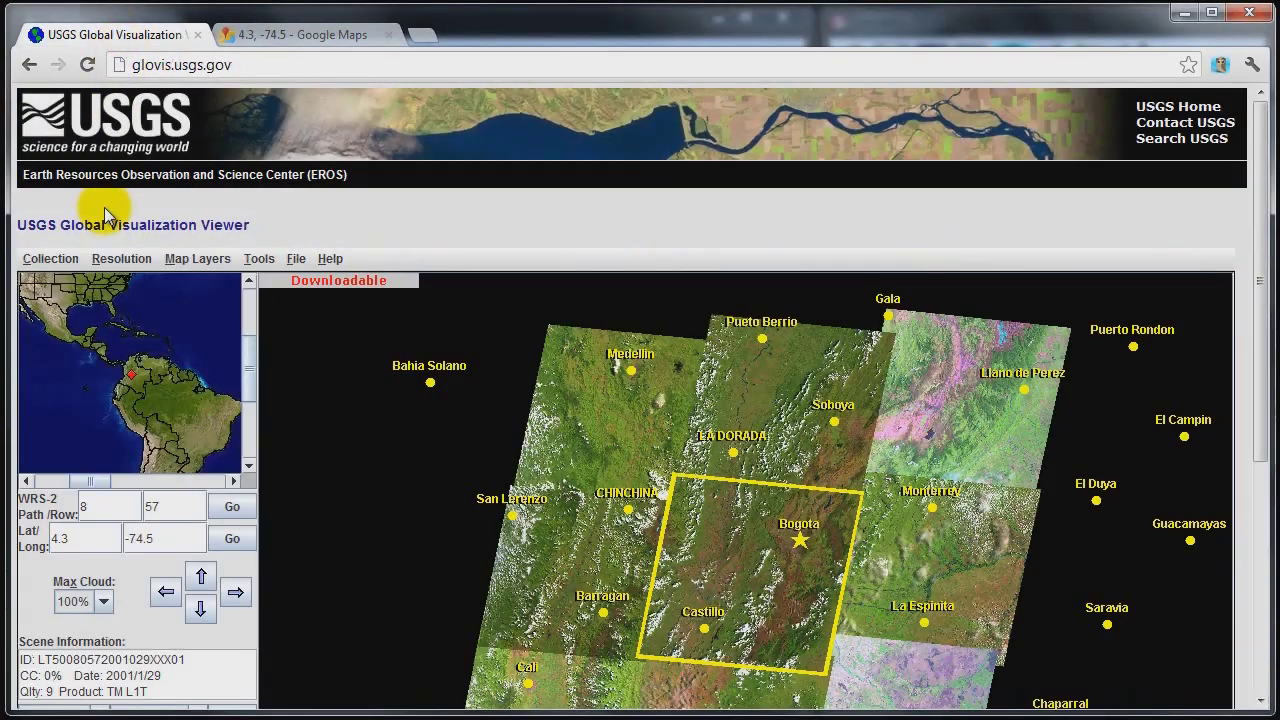
scroll(107, 215, down, 2)
click(188, 545)
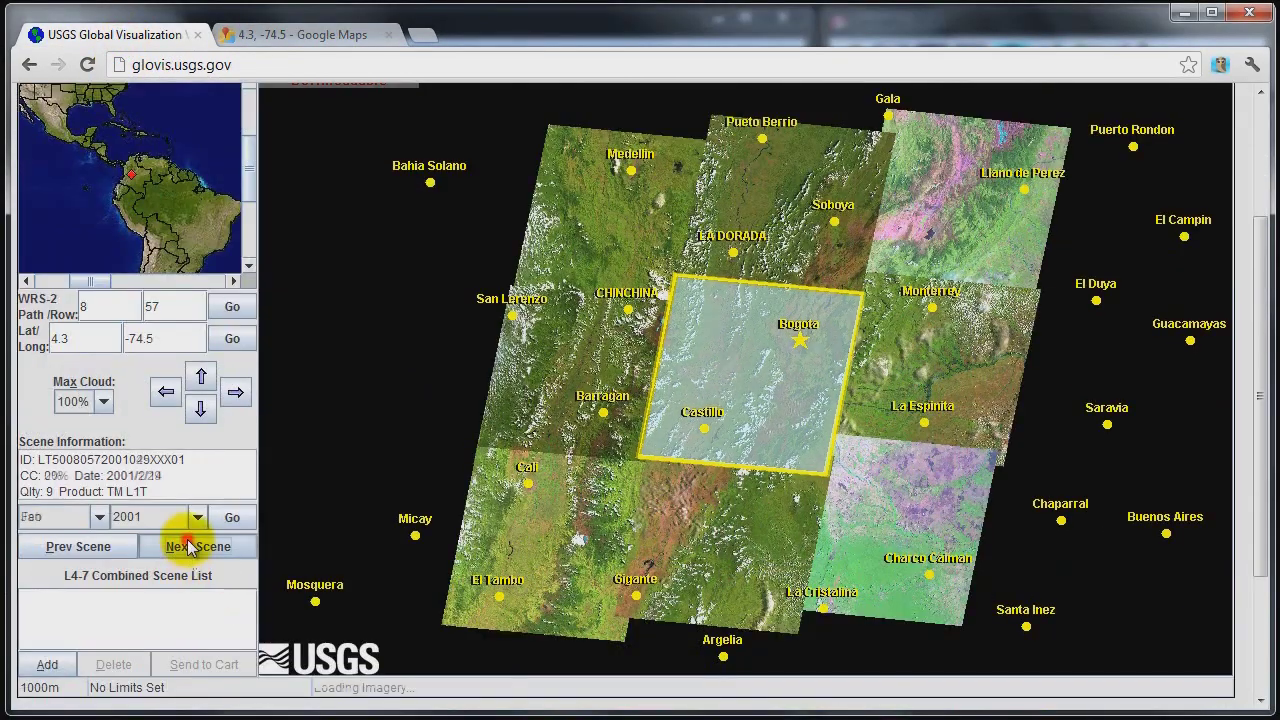
click(188, 545)
click(188, 545)
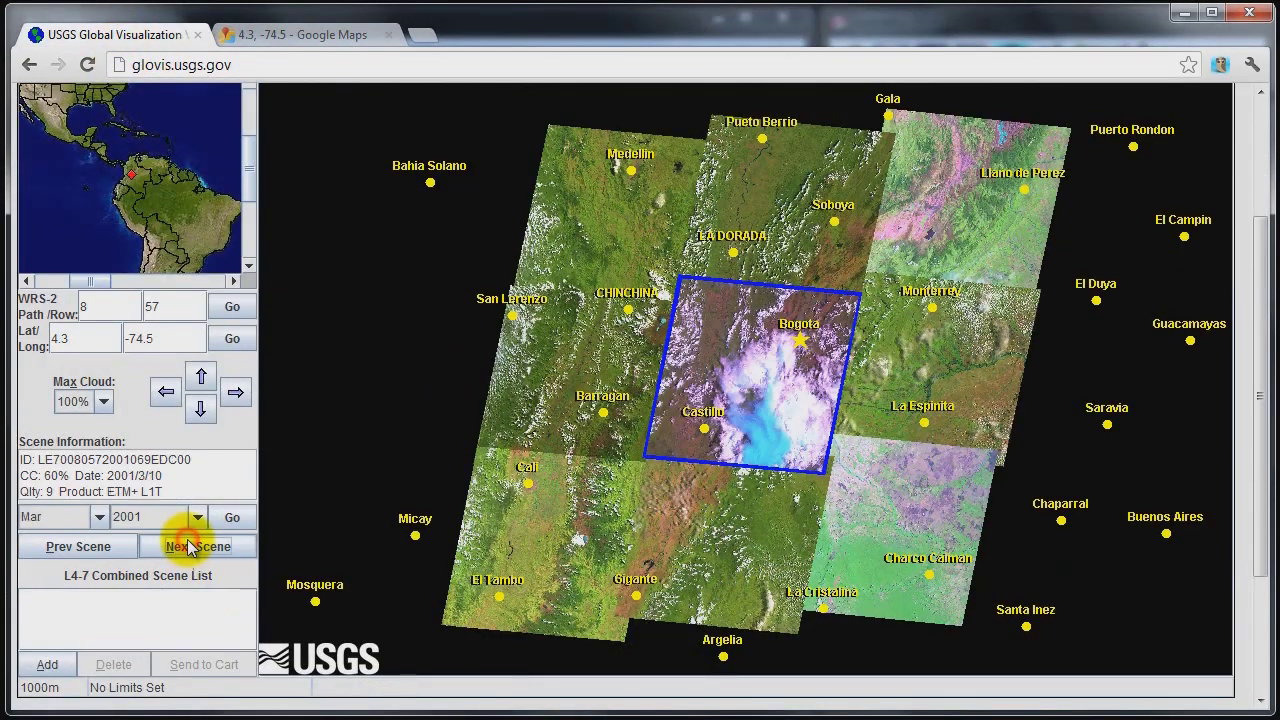
click(83, 547)
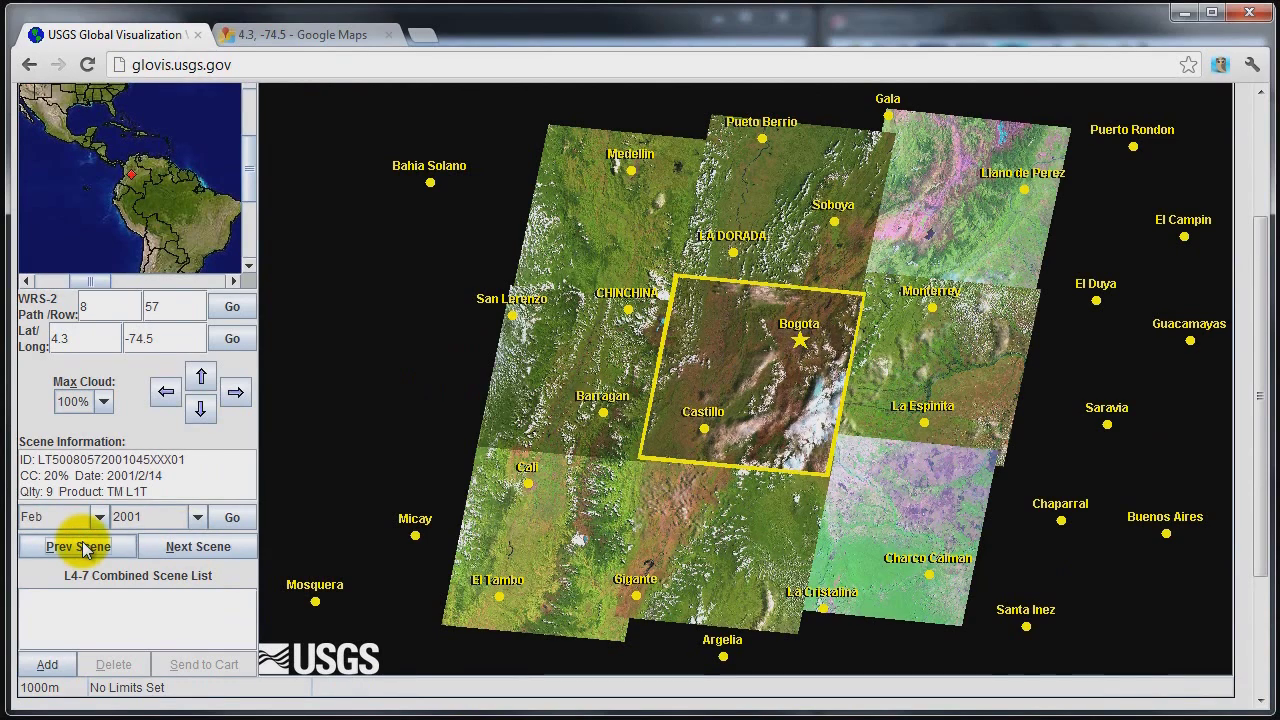
click(83, 547)
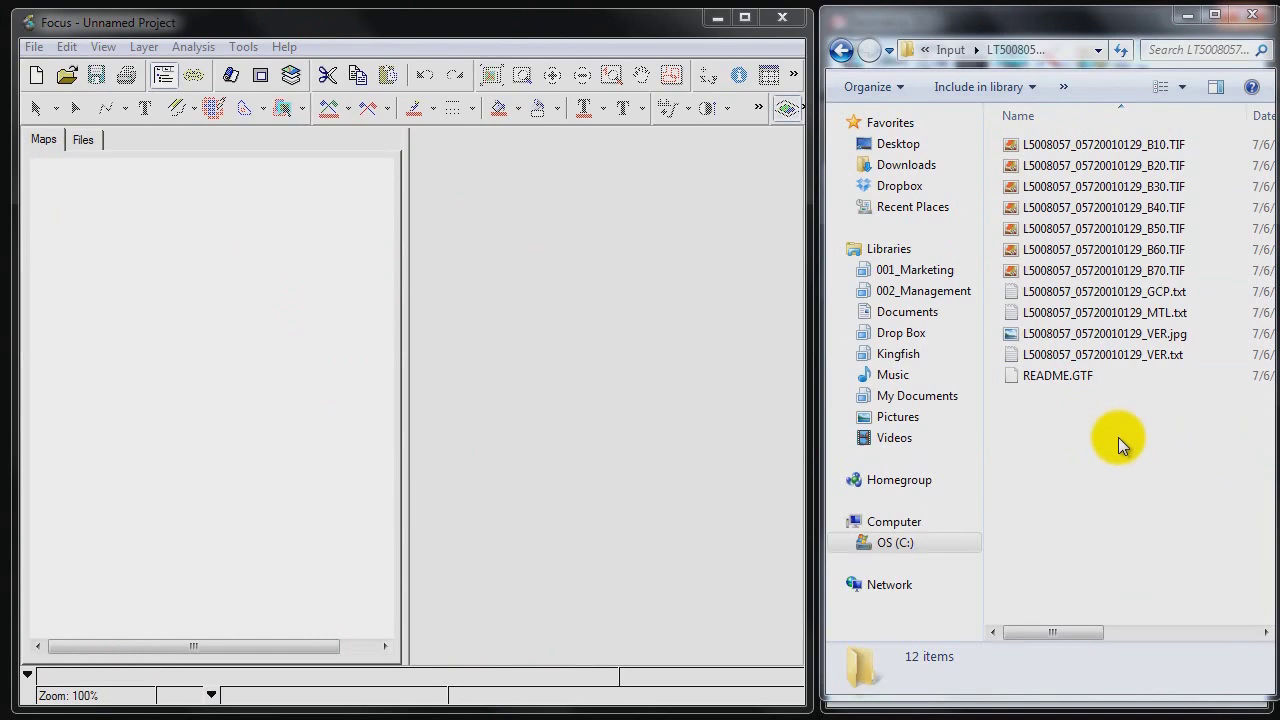
Open the Algorithm Librarian from the Focus Tools menu
click(243, 28)
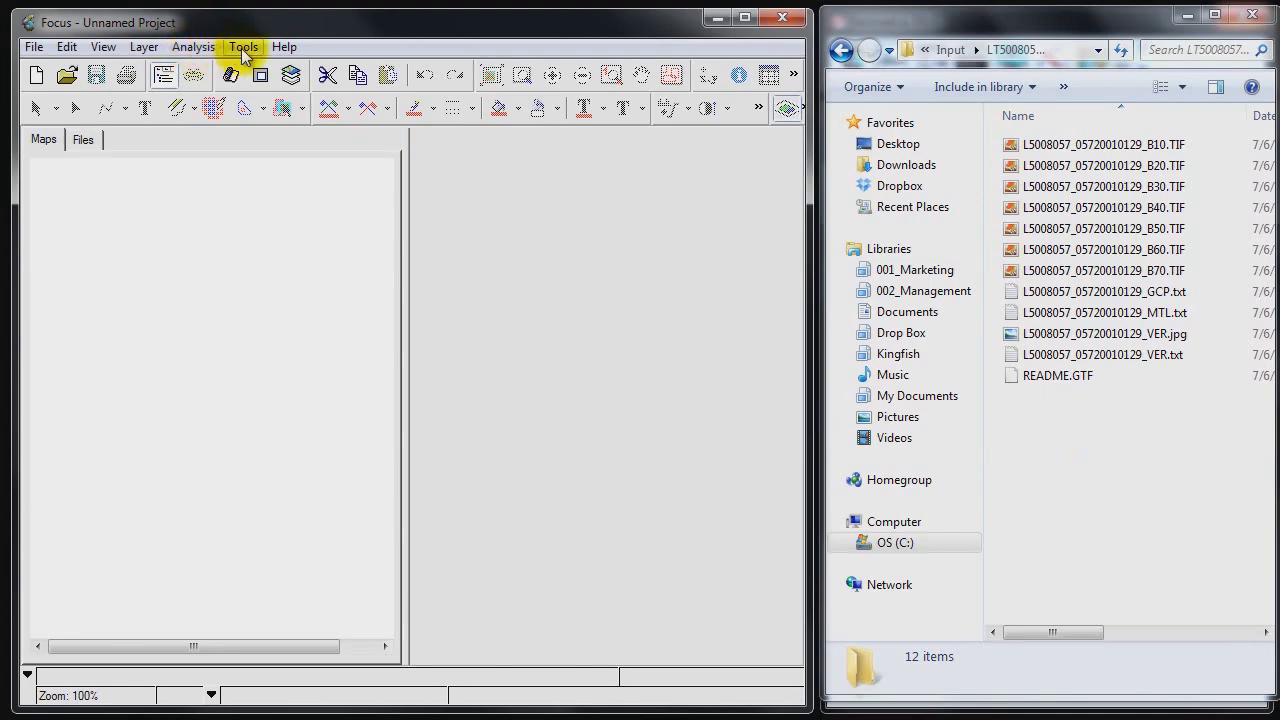
click(243, 50)
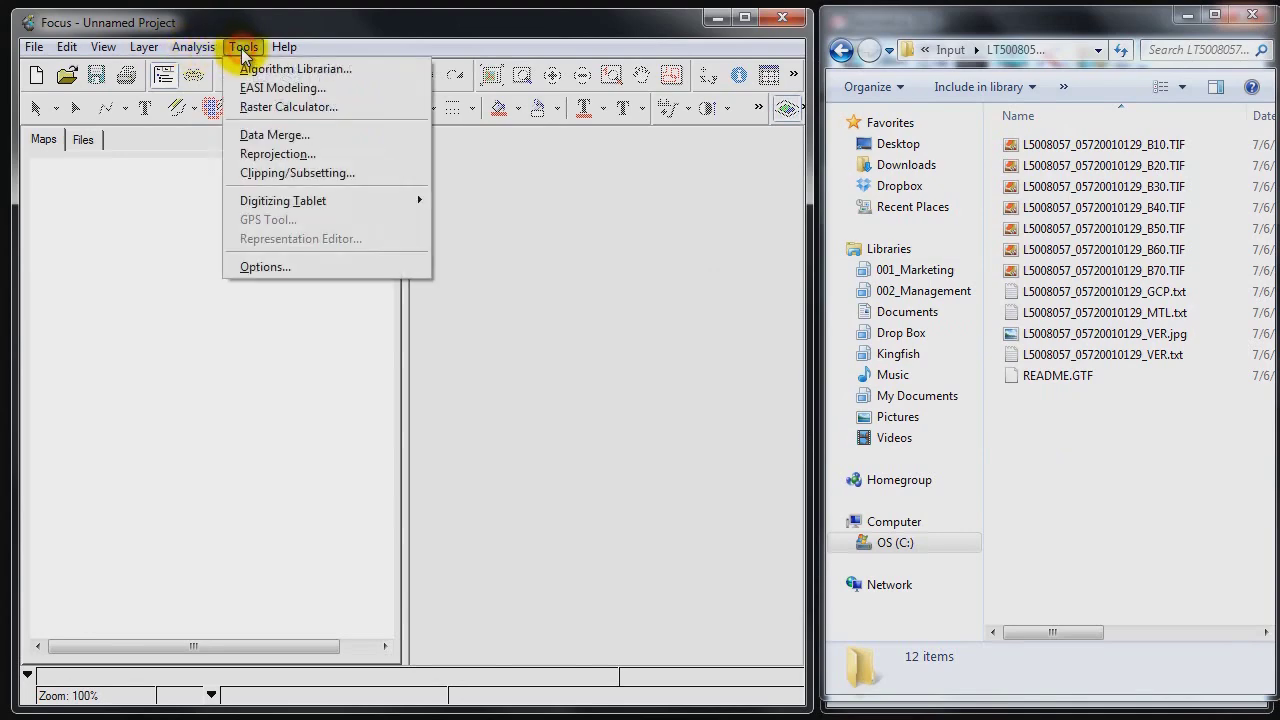
click(258, 70)
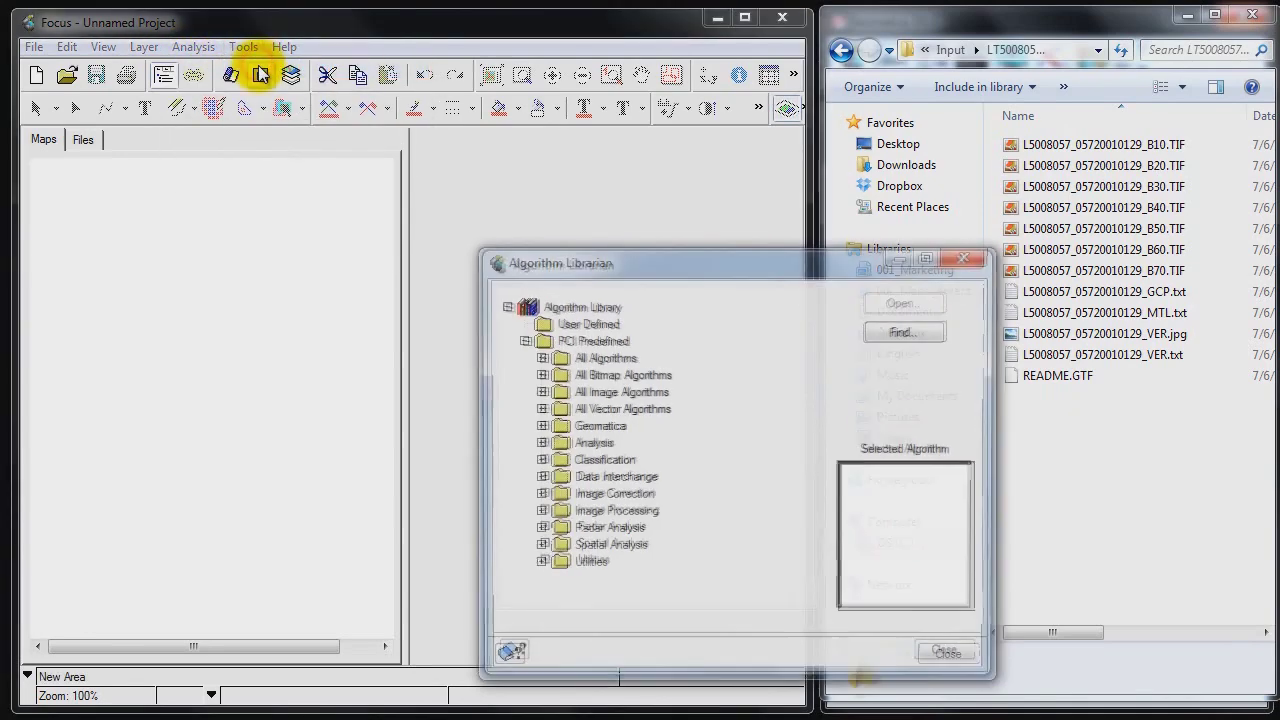
Search algorithm descriptions for 'landsat' and open the CDLAND7 import module
click(900, 333)
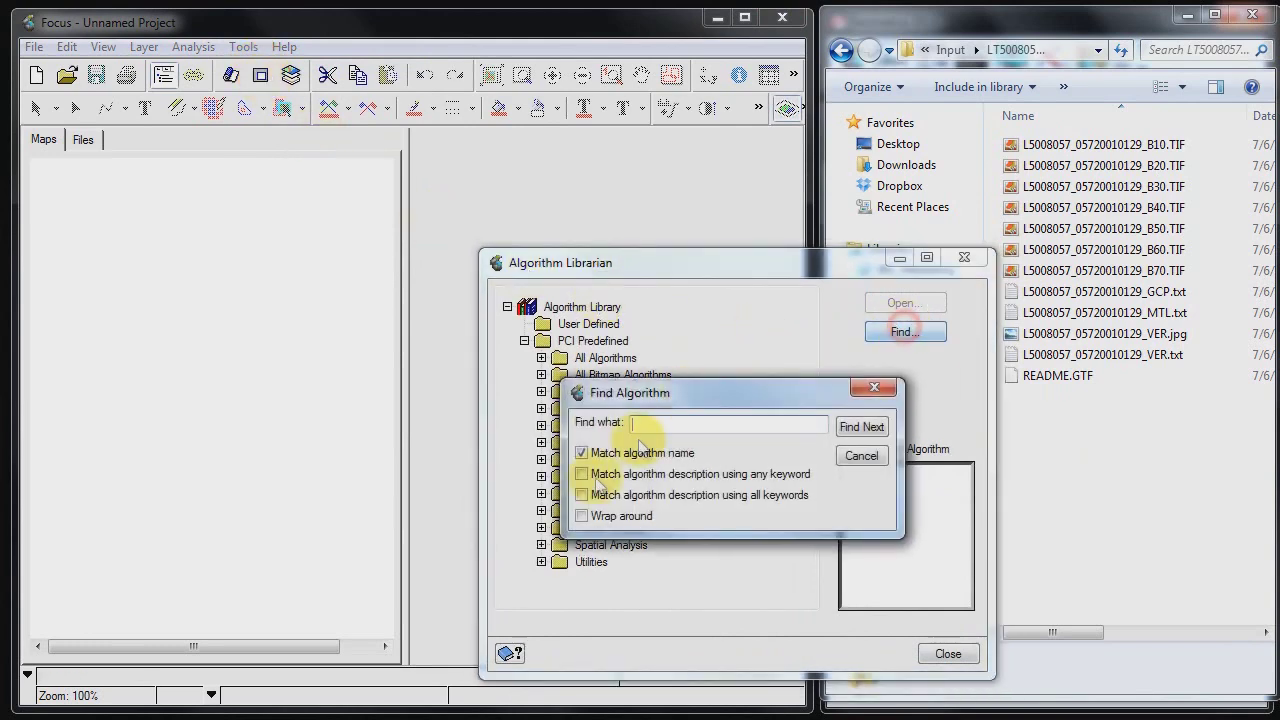
click(581, 473)
click(581, 452)
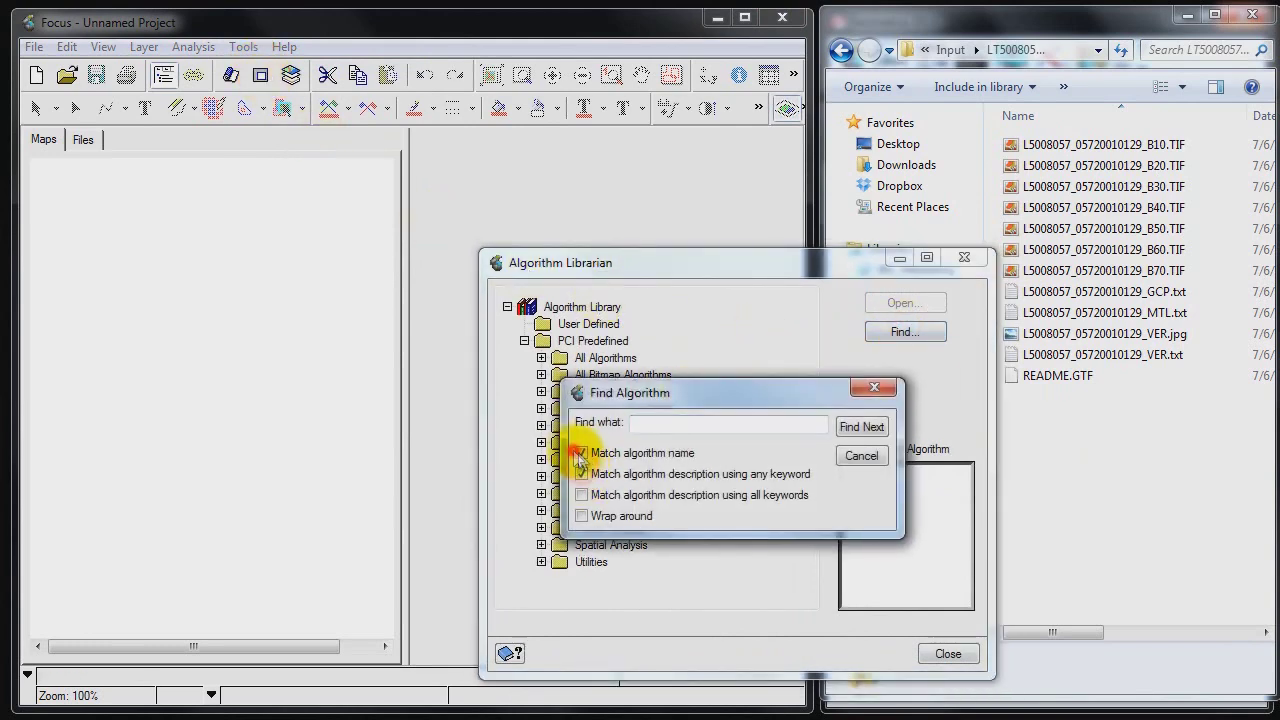
click(690, 426)
text(landsat)
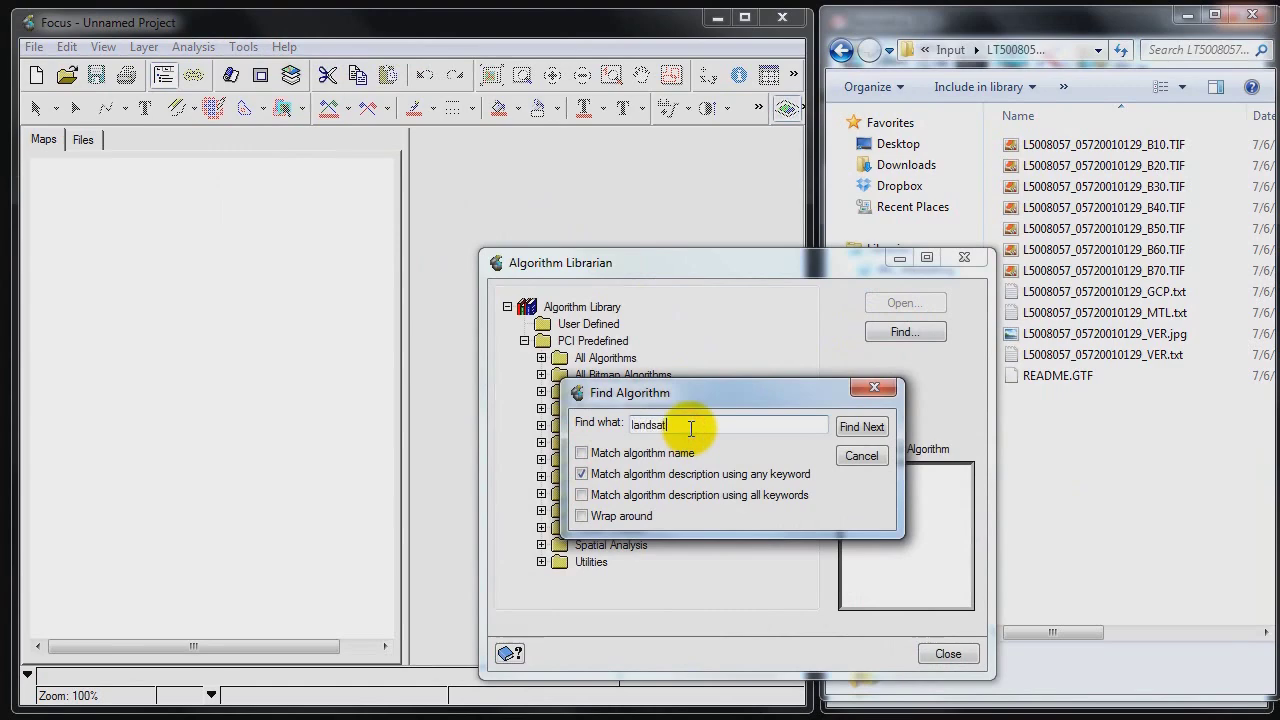
key(Return)
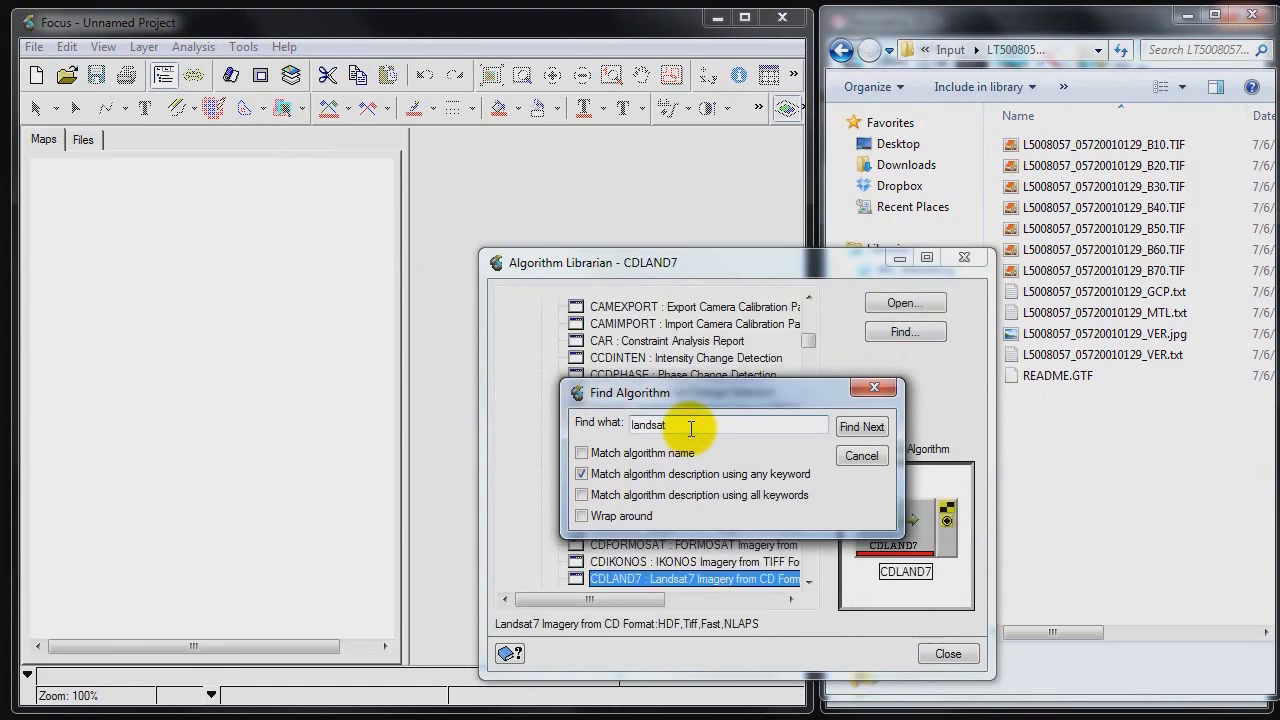
click(893, 394)
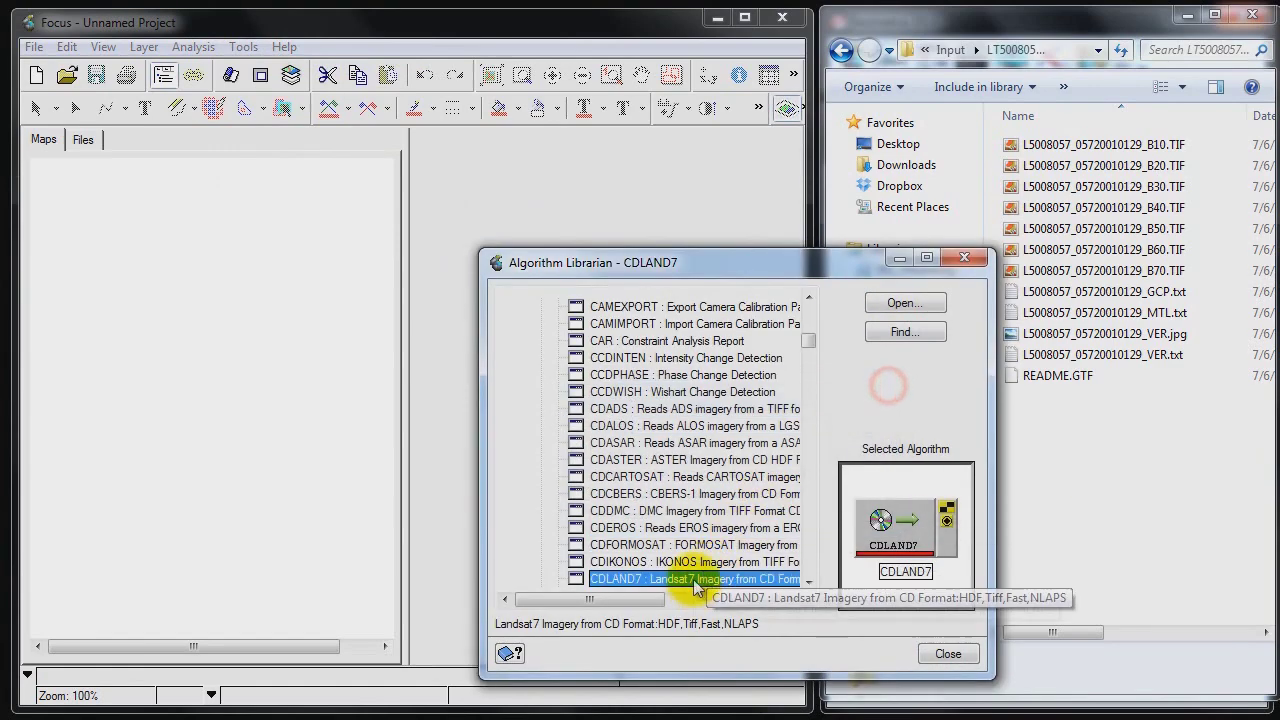
double_click(697, 578)
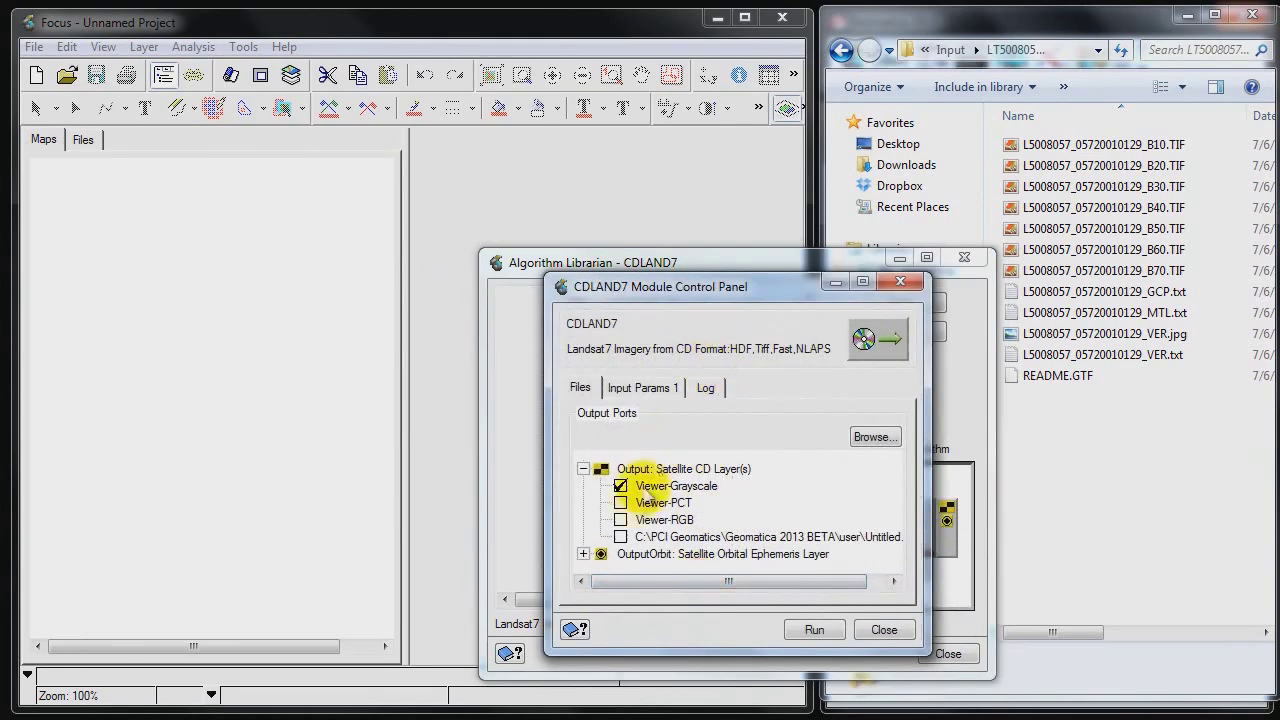
Write CDLAND7's output to C:\data\ATCOR\Output\output.pix and show its input parameters
click(620, 537)
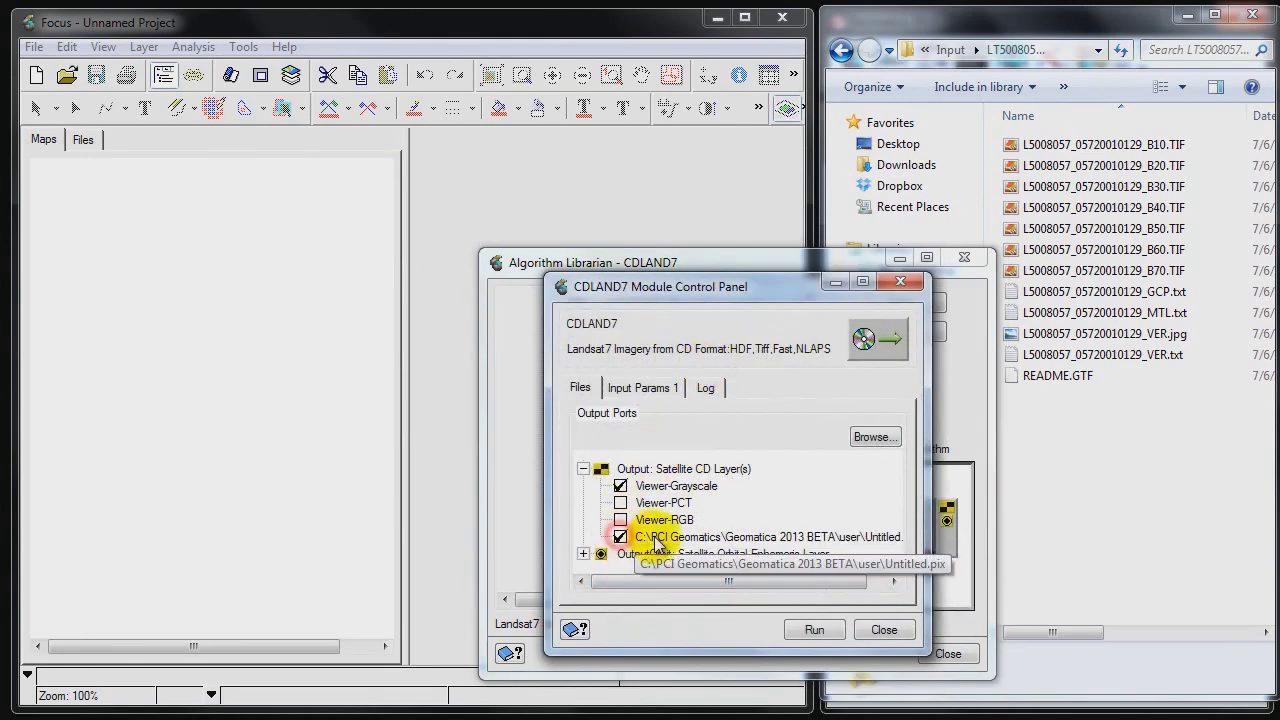
click(885, 438)
drag(775, 325, 510, 198)
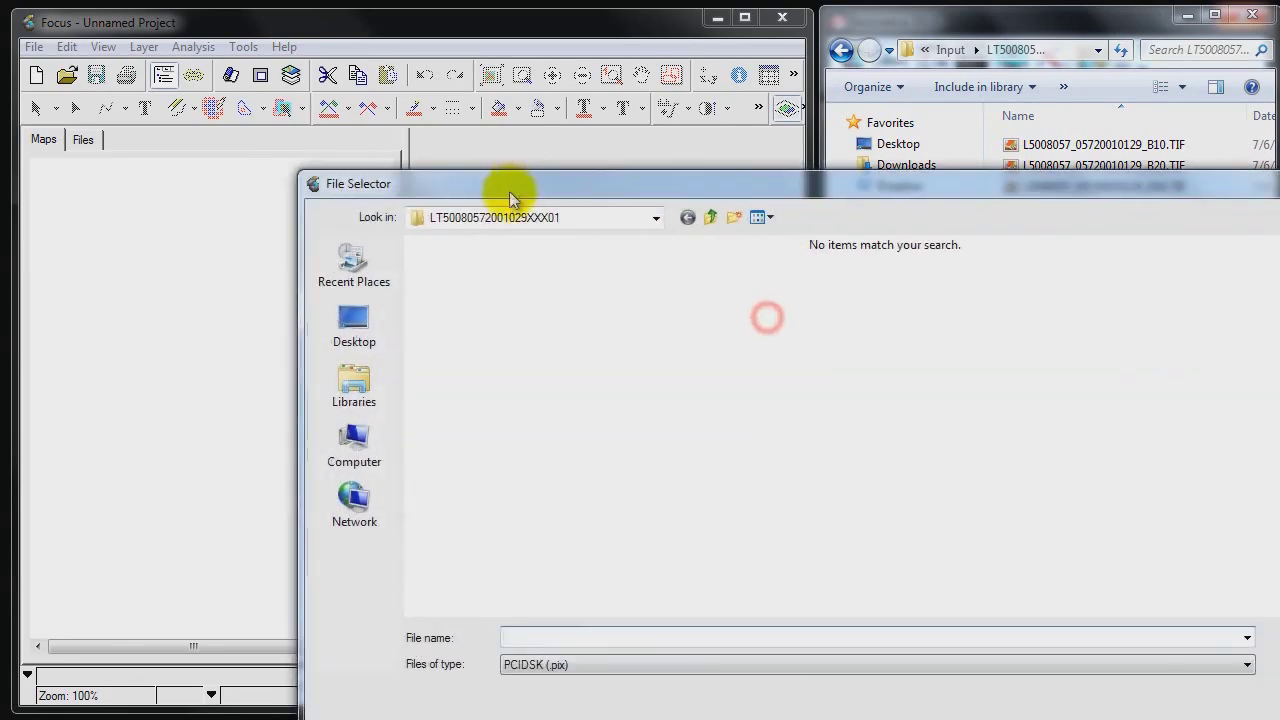
click(520, 217)
click(477, 383)
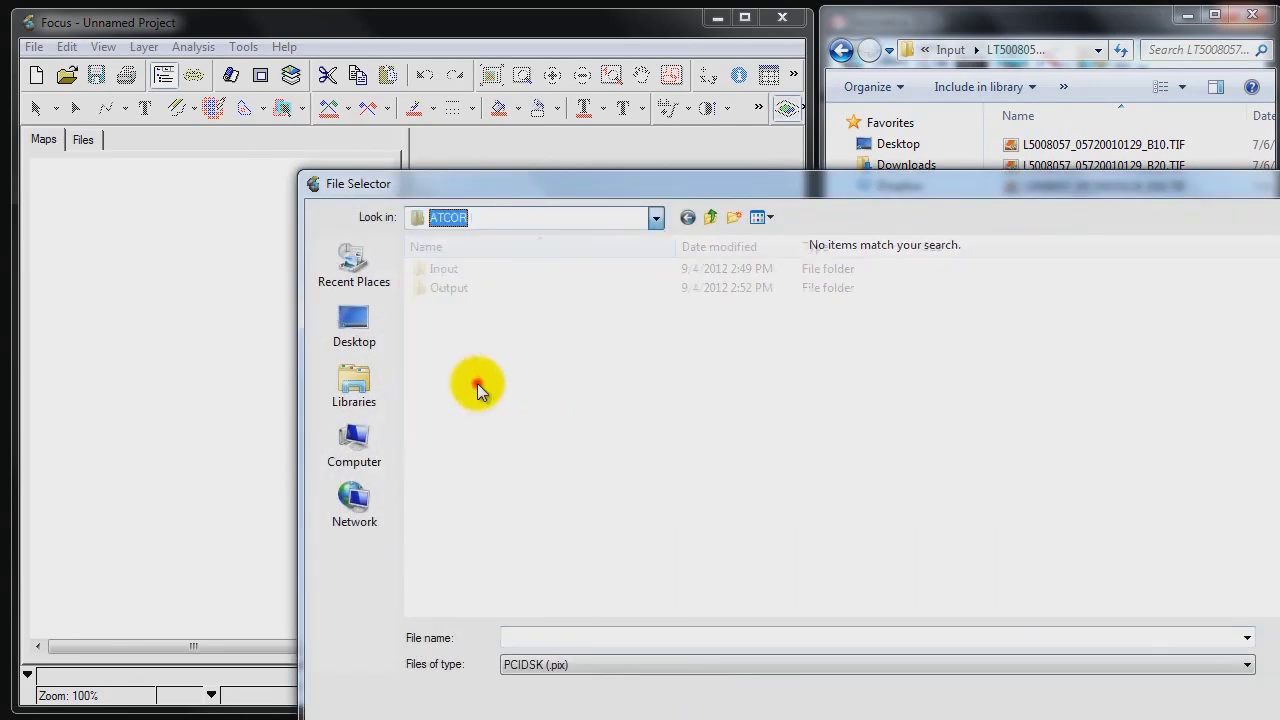
double_click(443, 288)
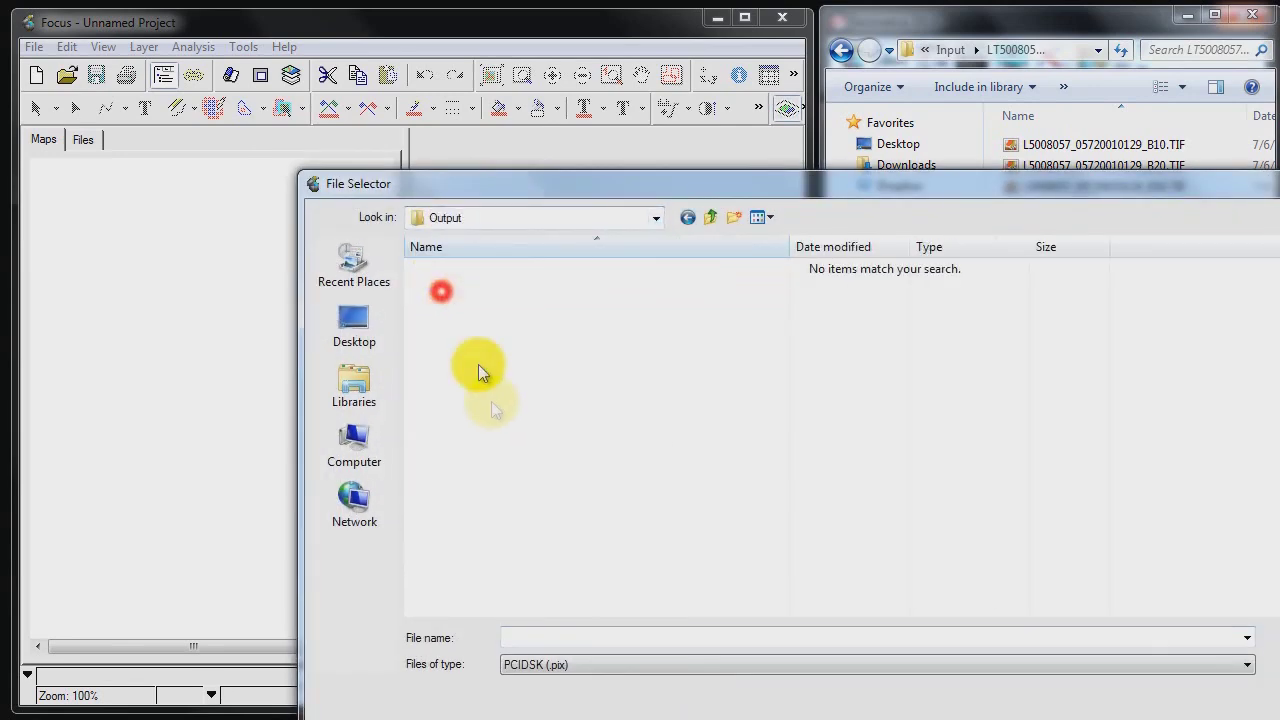
click(595, 638)
text(output)
key(Return)
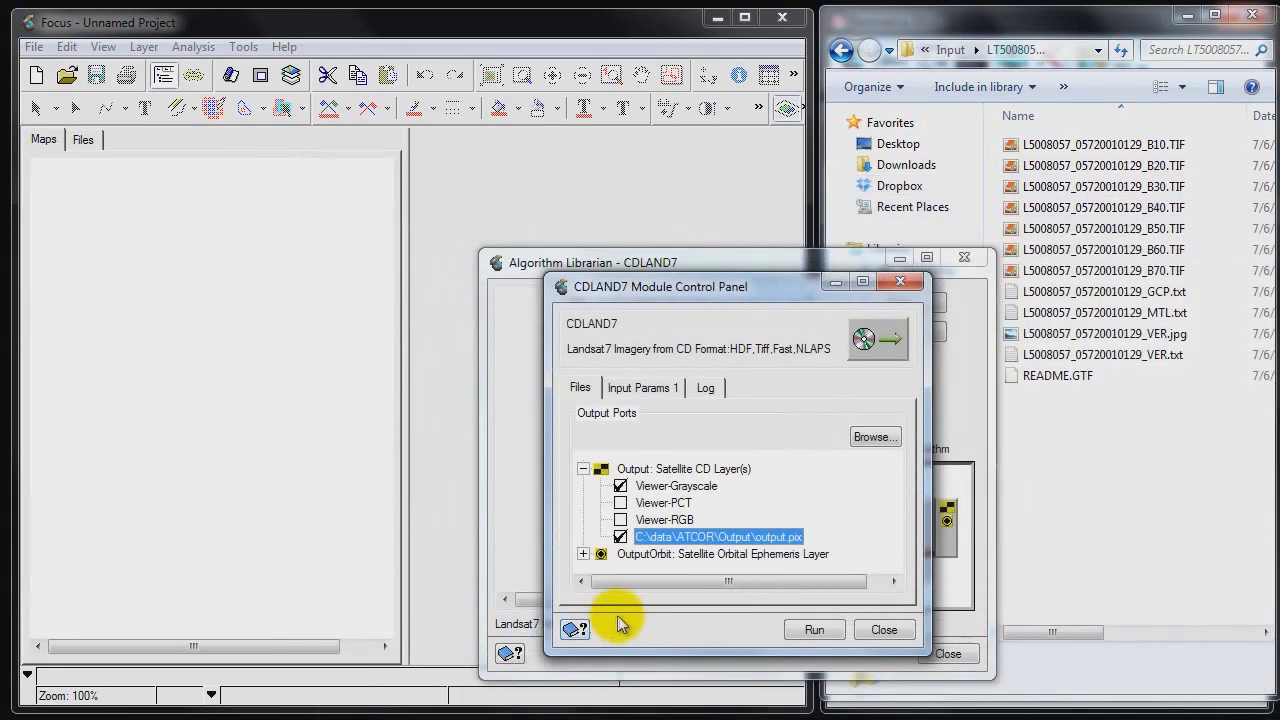
click(645, 387)
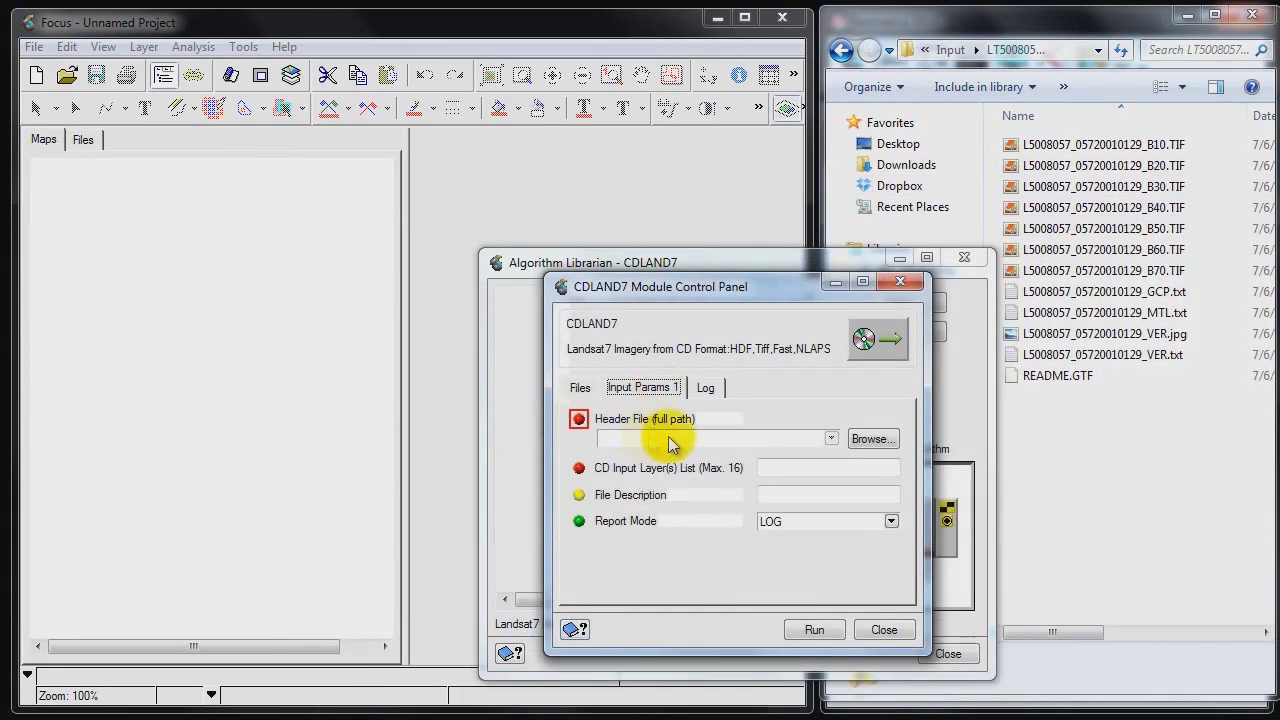
Set the header file to the first TIFF 6.0 band image in the ATCOR Input scene folder
click(872, 438)
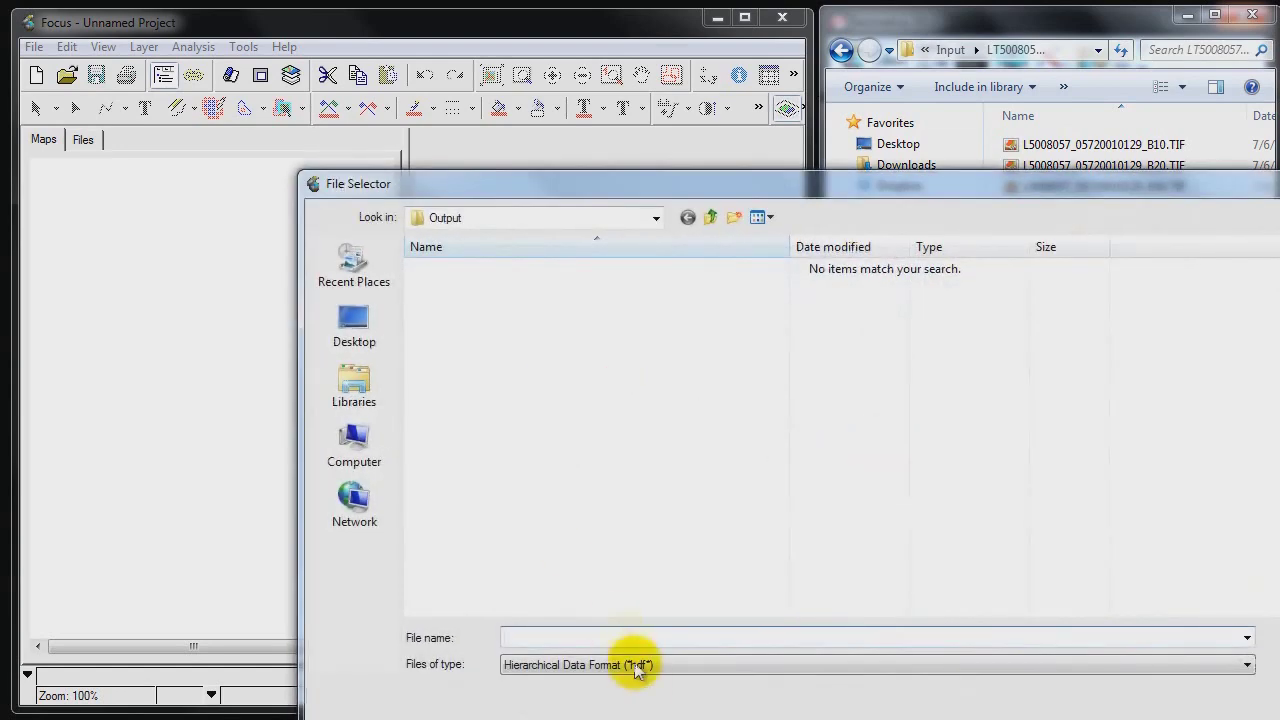
click(636, 666)
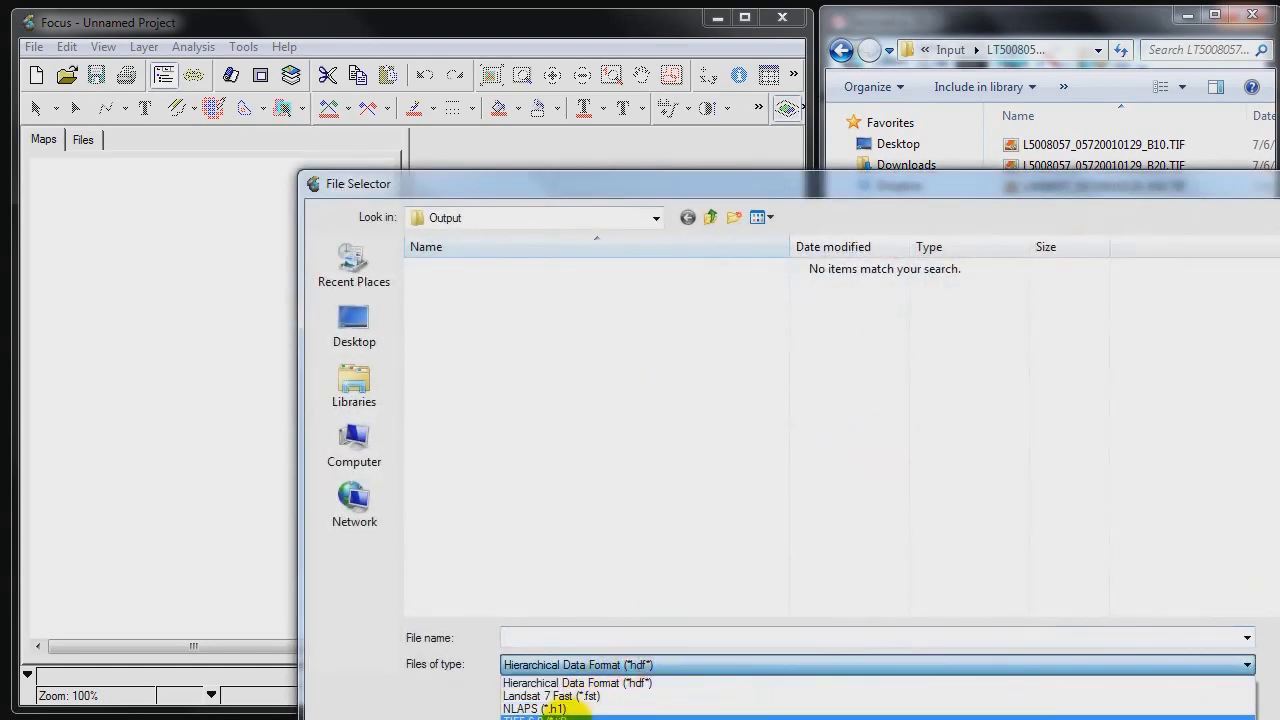
click(560, 715)
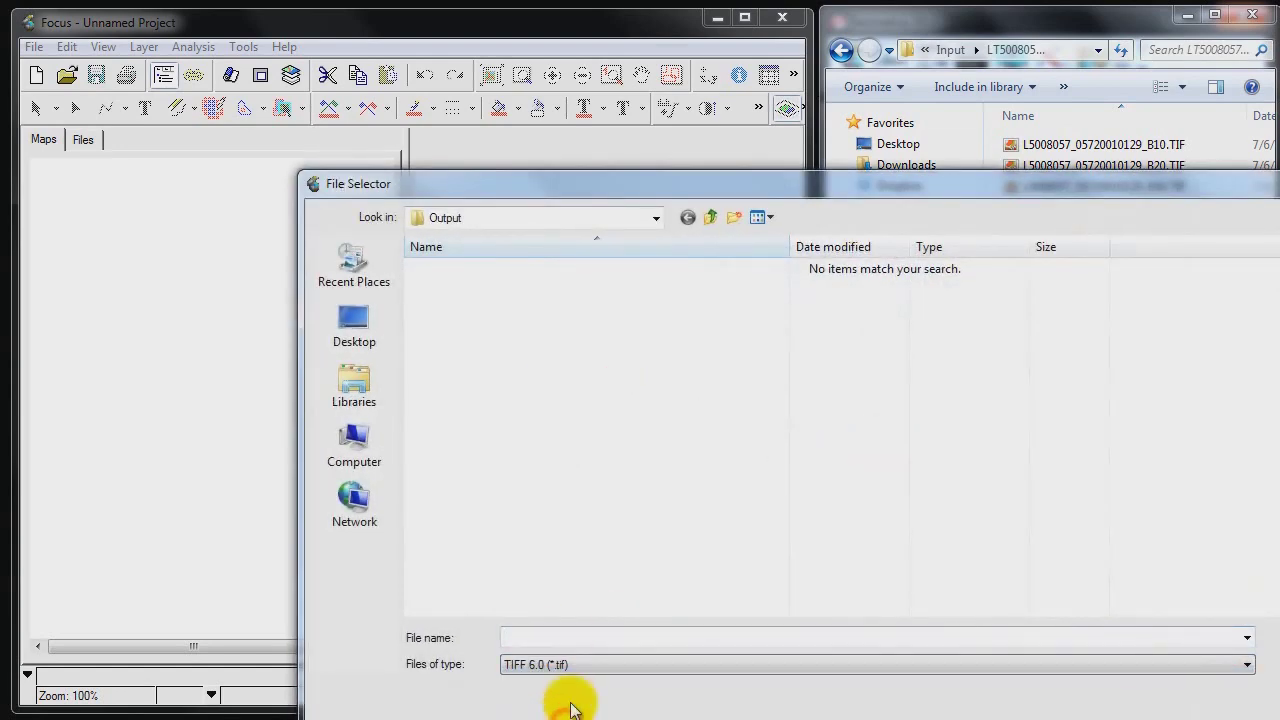
click(710, 218)
double_click(423, 271)
click(443, 272)
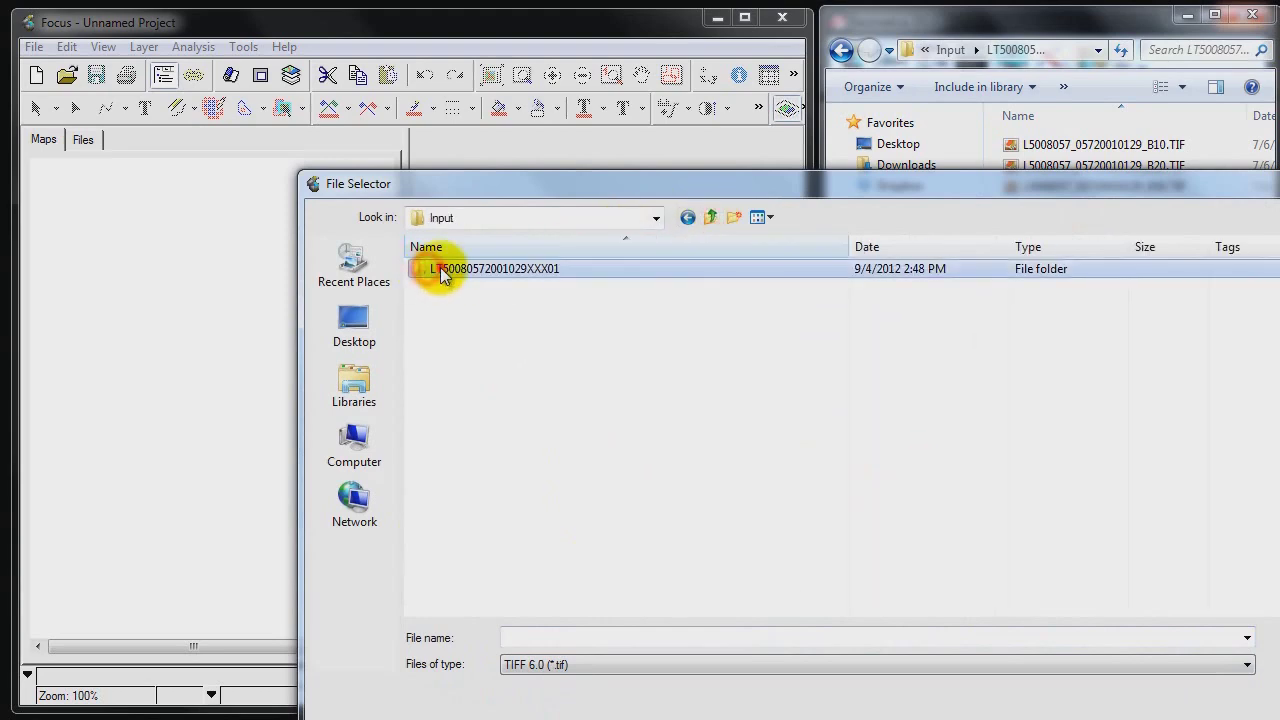
double_click(443, 272)
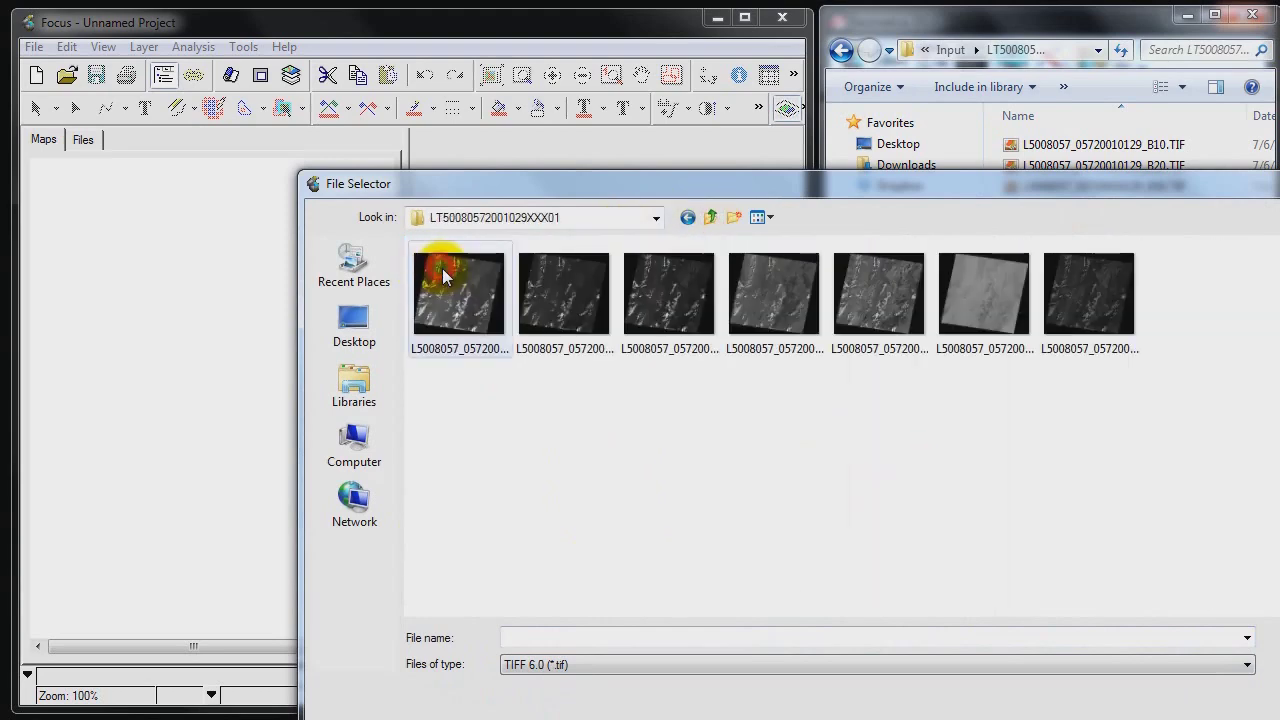
click(455, 320)
key(Return)
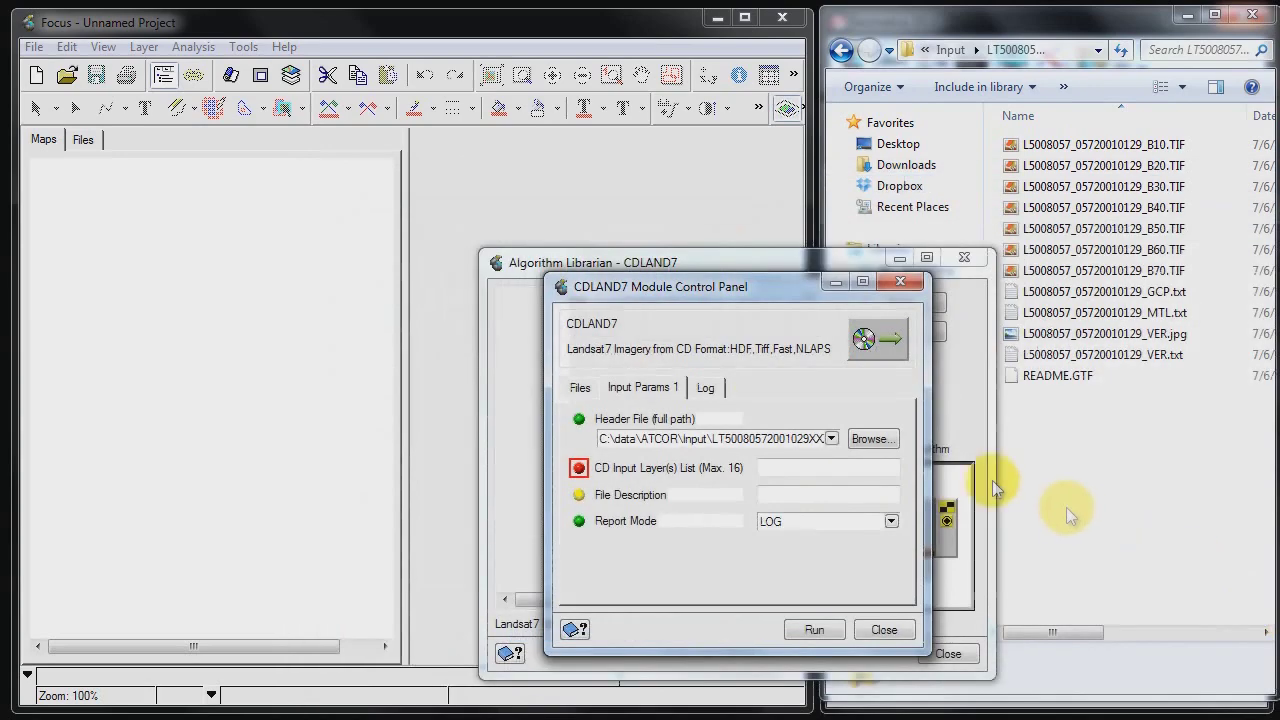
drag(714, 287, 632, 269)
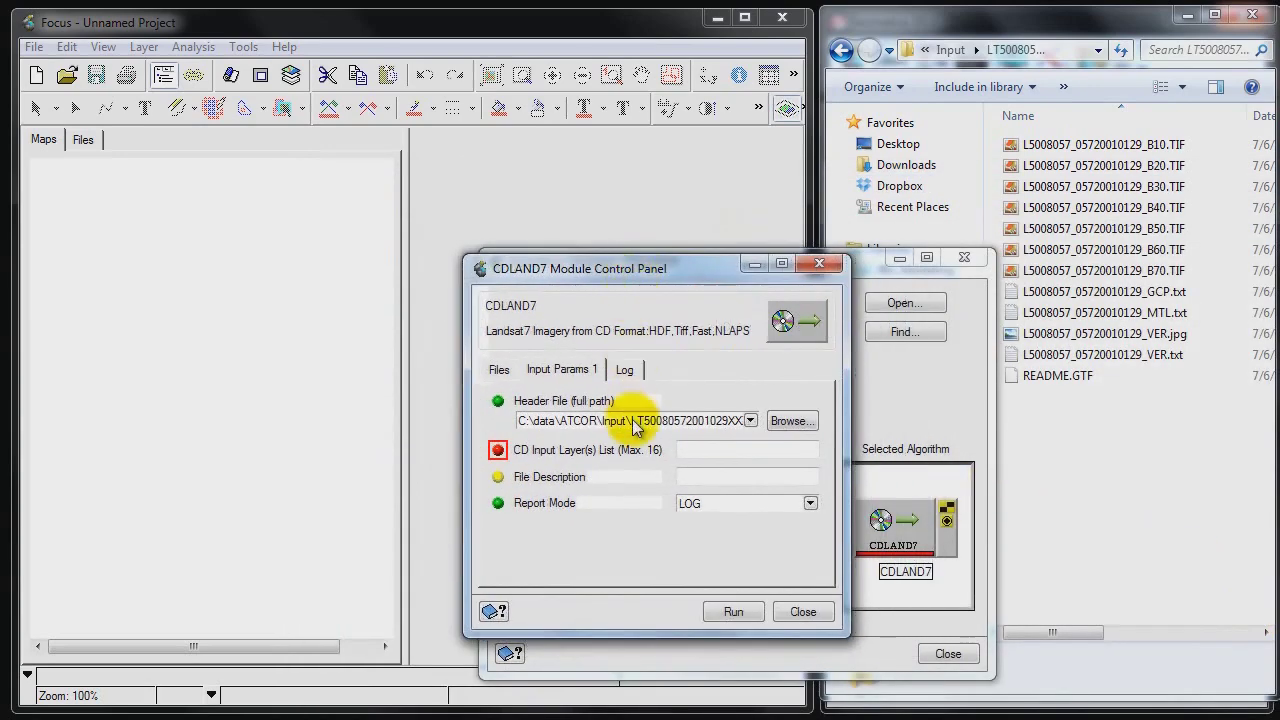
Enter input layers 1,2,3,4,5,7 and run the Landsat import
click(700, 449)
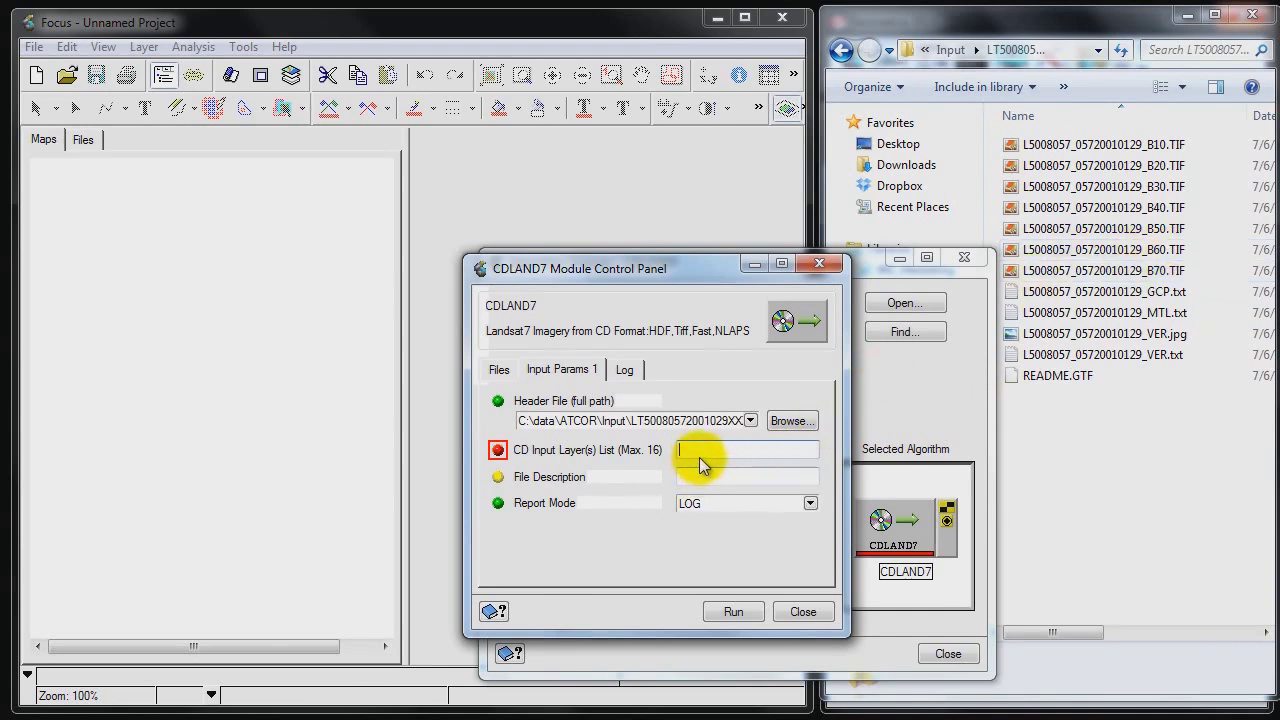
text(,2,3,4,5,7)
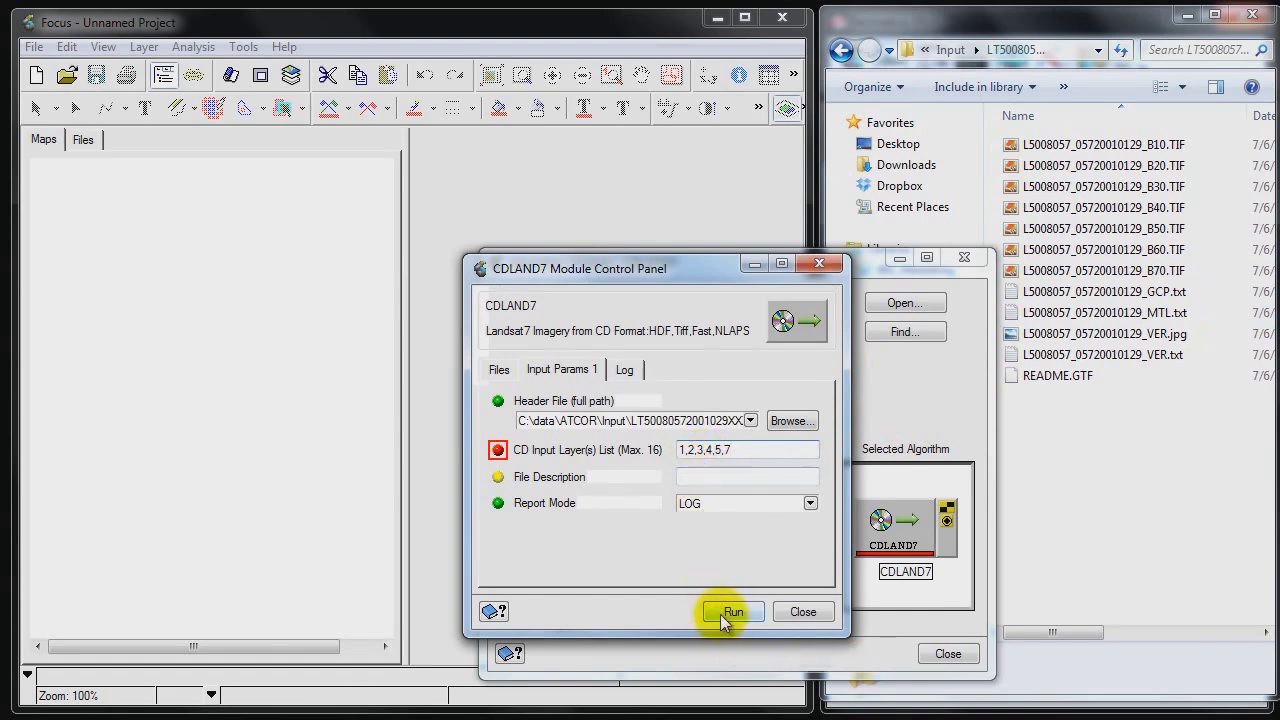
click(732, 482)
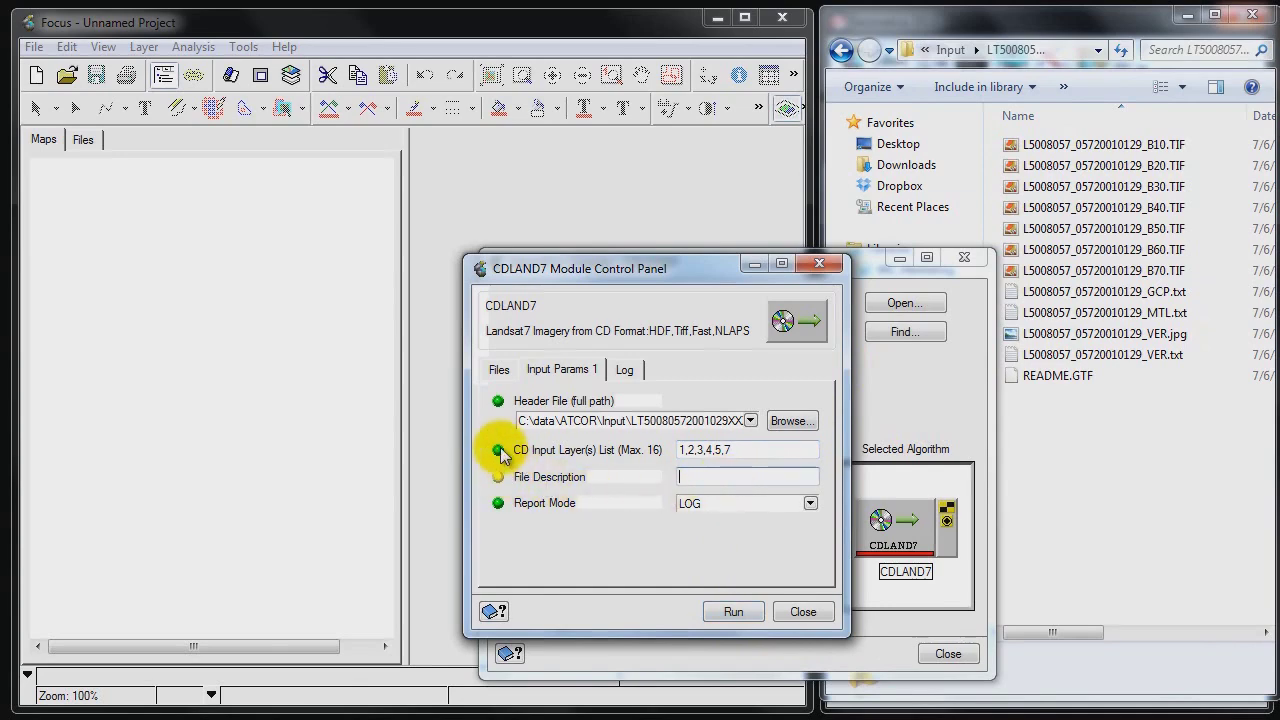
click(734, 613)
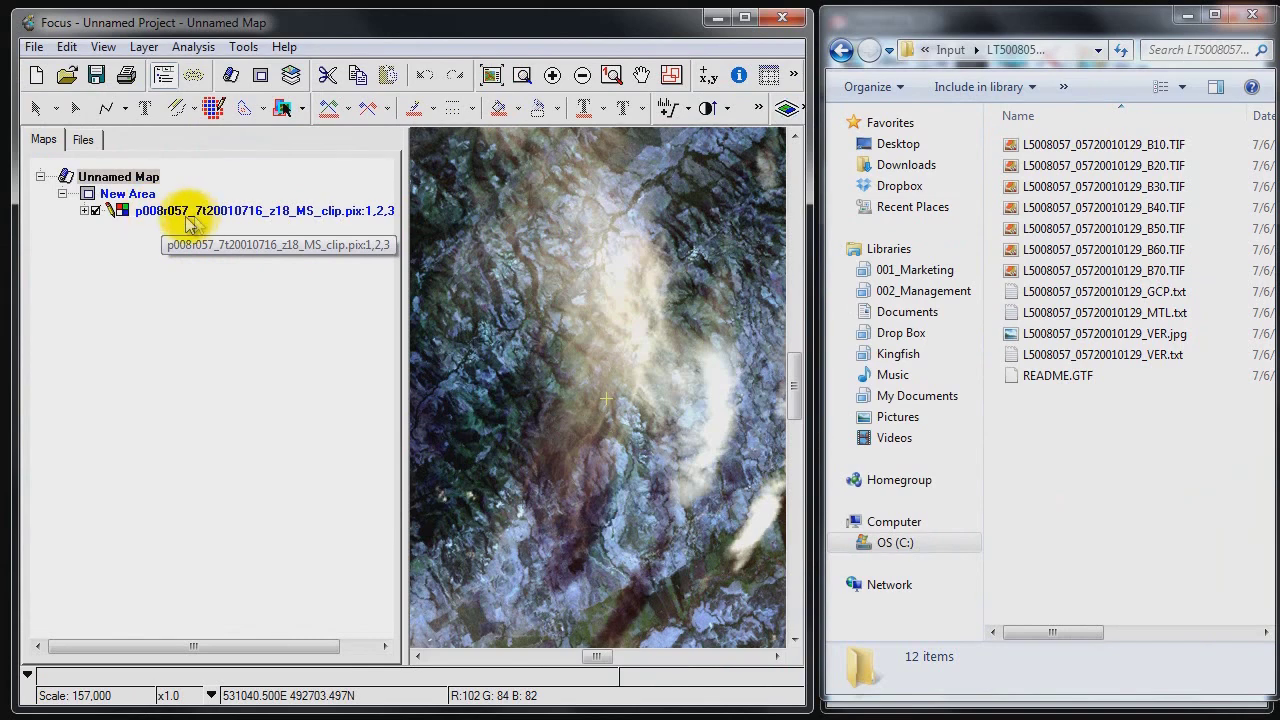
Assign channel 3 to red and channel 1 to blue, apply enhancement, and view the whole scene
click(85, 211)
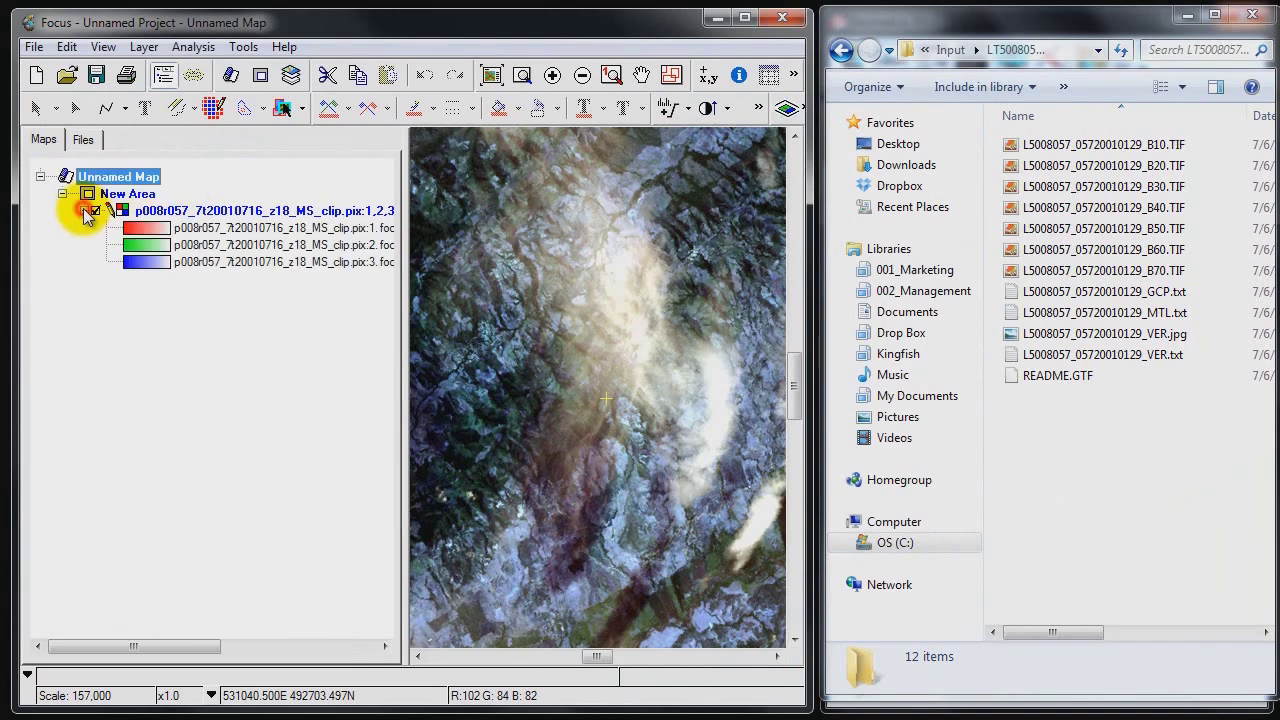
click(200, 230)
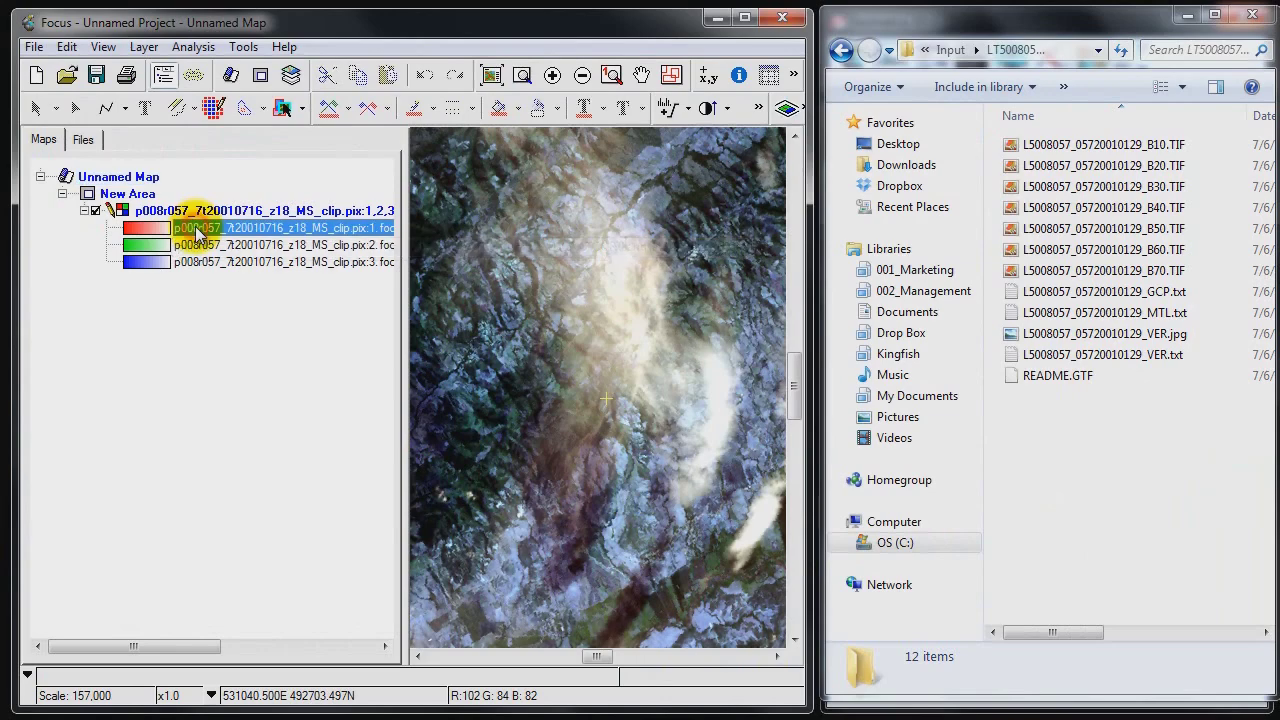
click(165, 227)
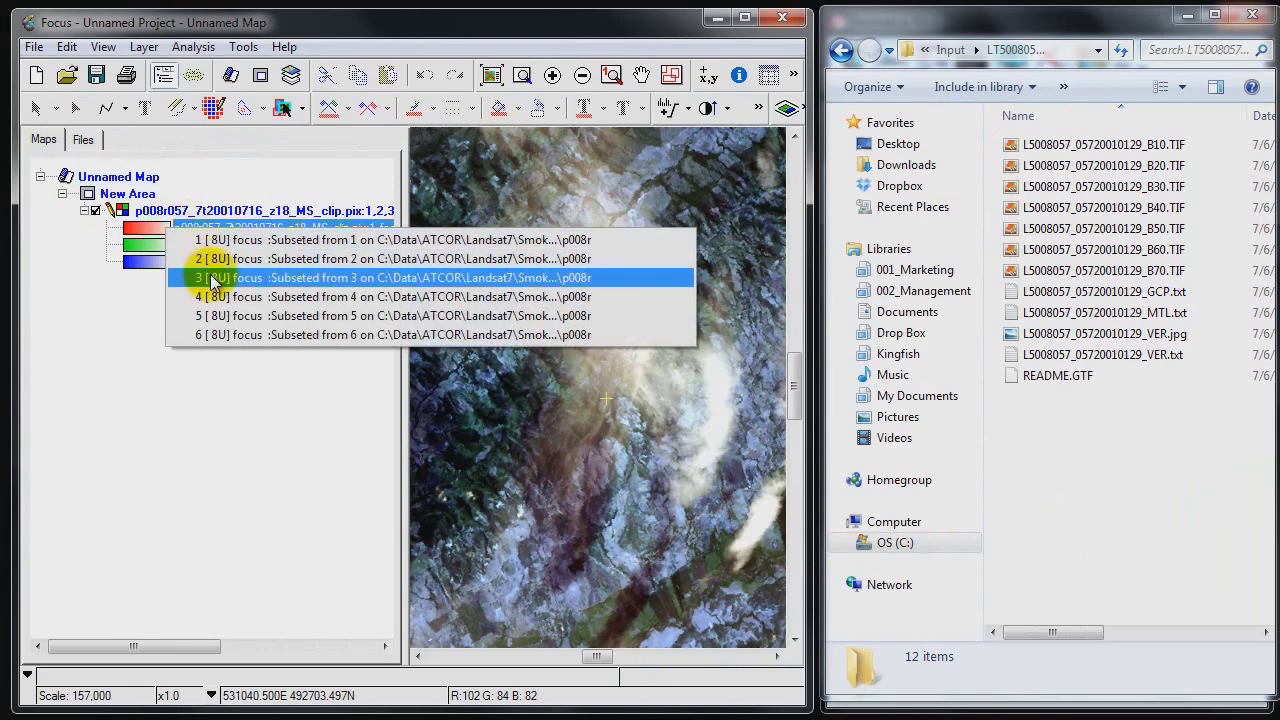
click(212, 279)
click(163, 264)
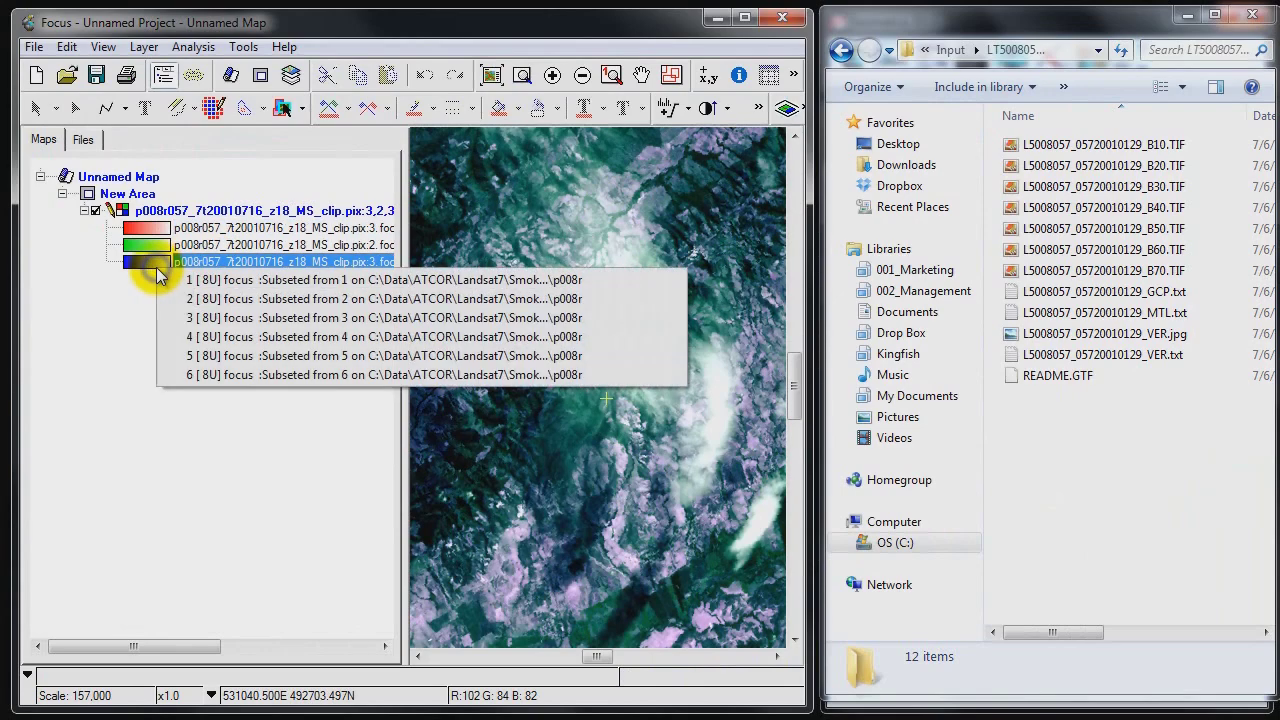
click(202, 281)
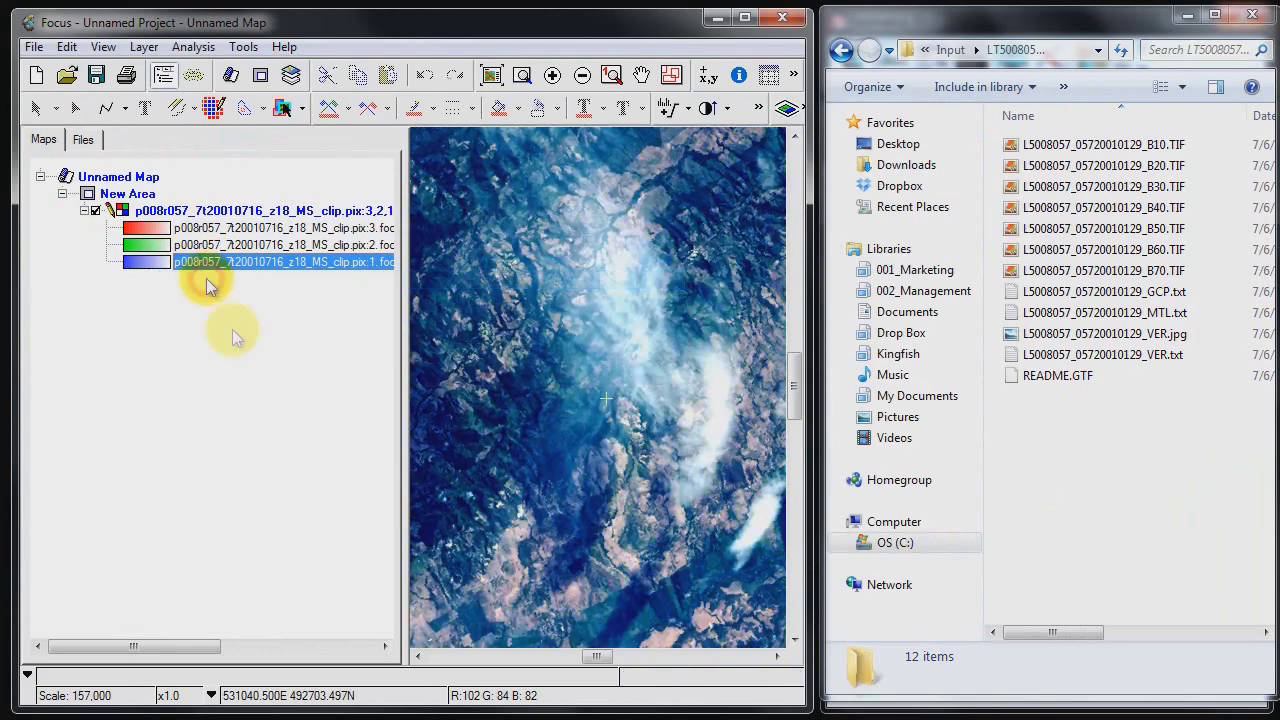
click(665, 107)
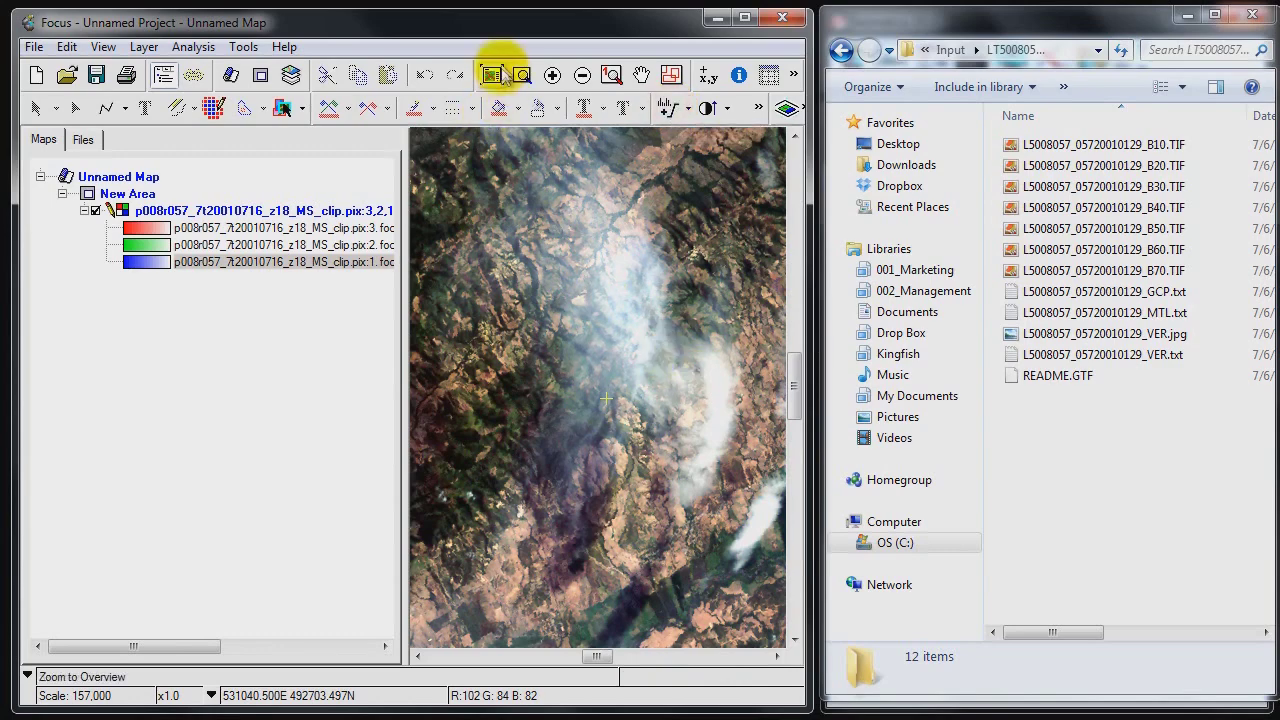
click(496, 80)
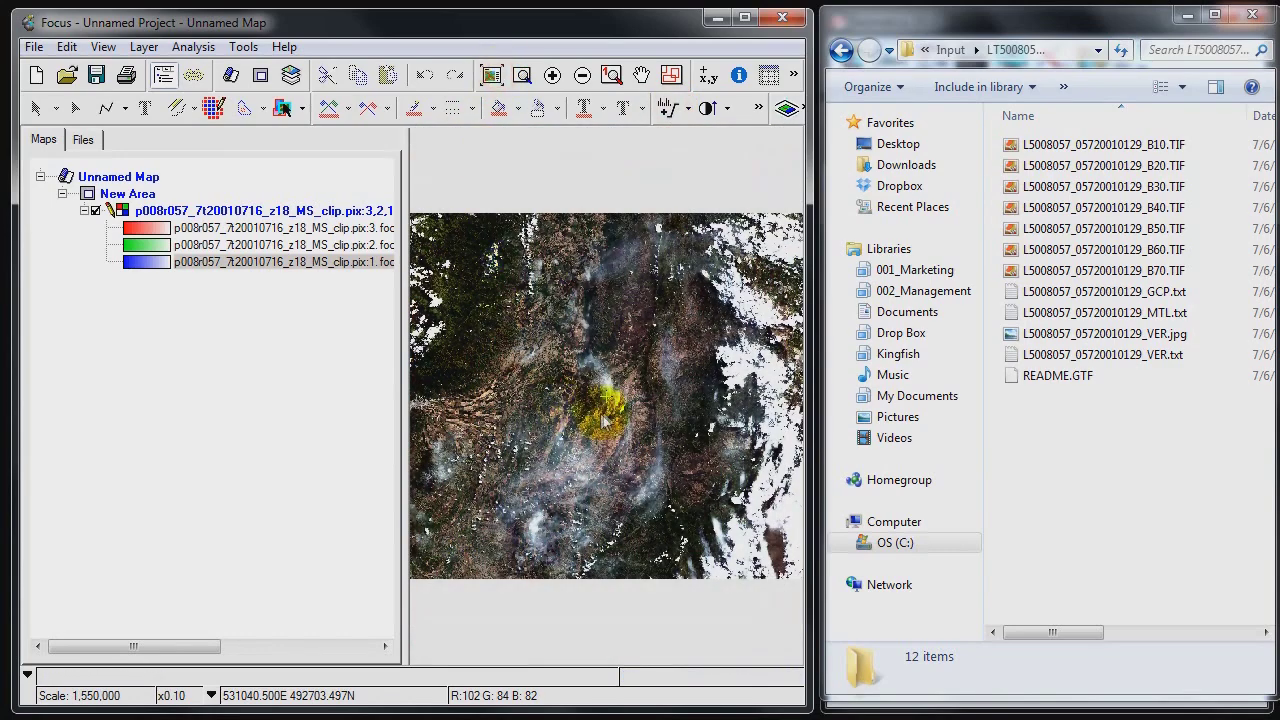
Zoom into the smoke plumes near the centre and pan around them
click(521, 75)
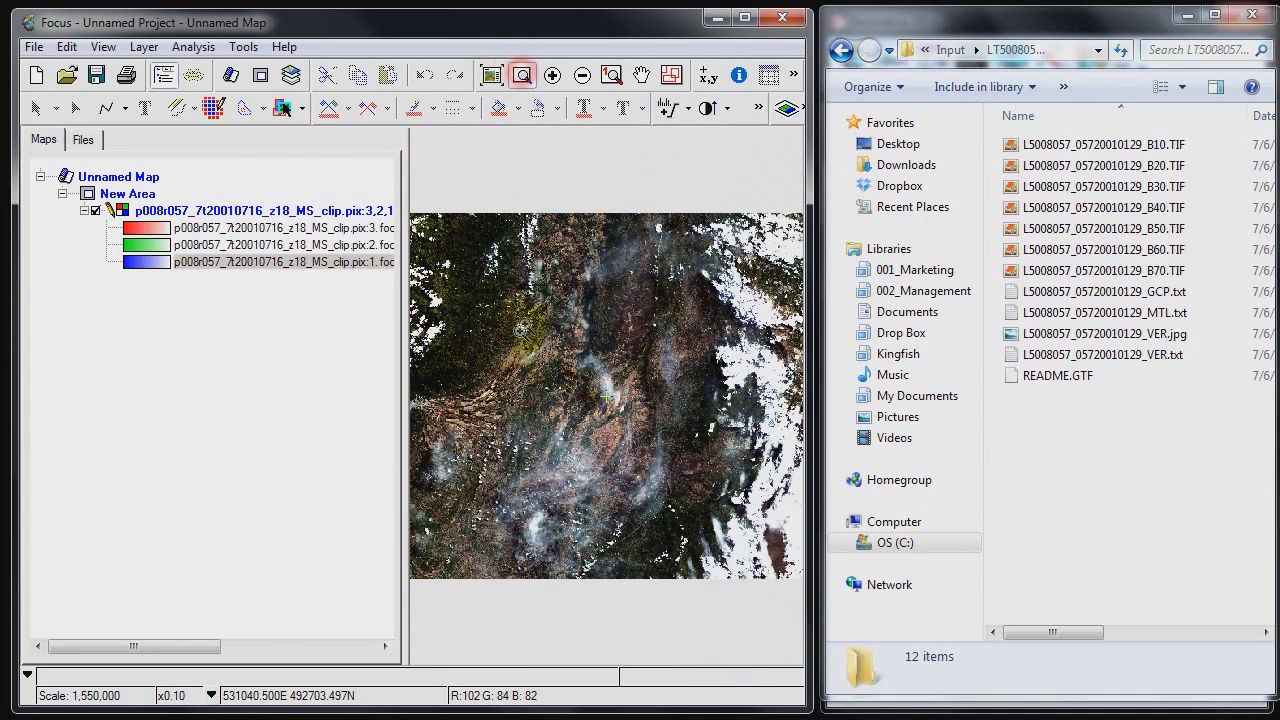
drag(520, 301, 704, 498)
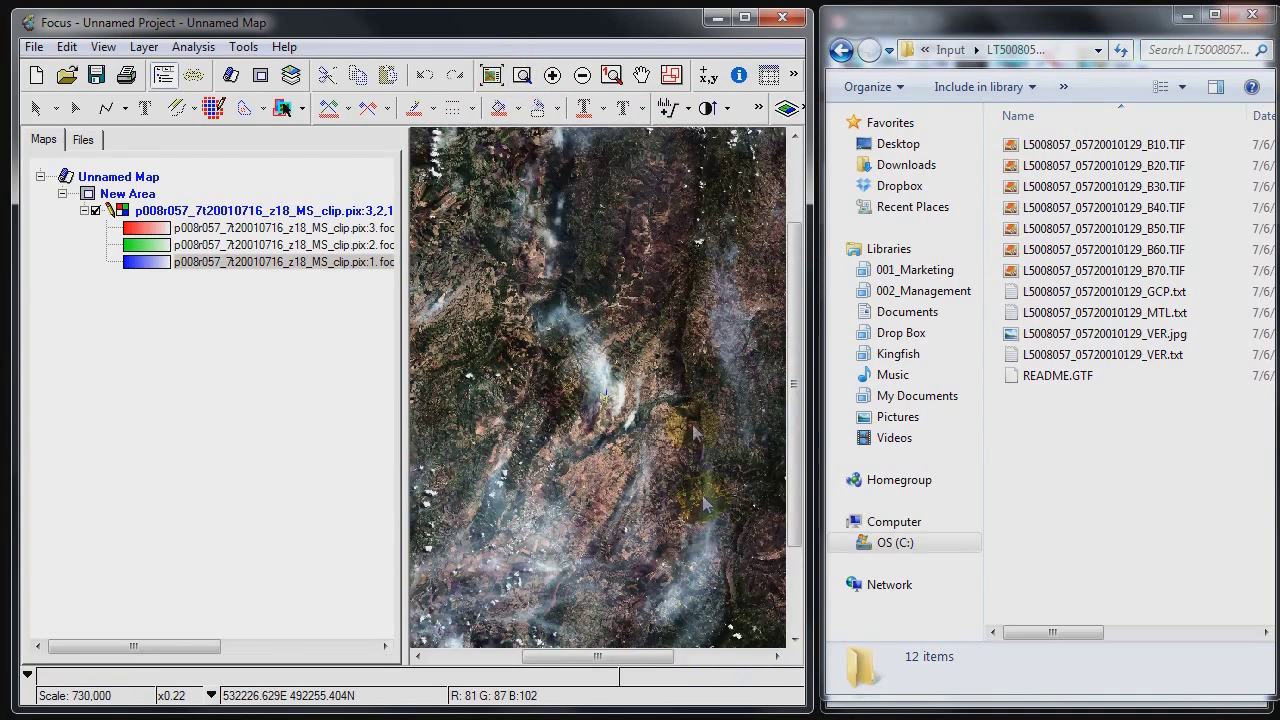
click(641, 75)
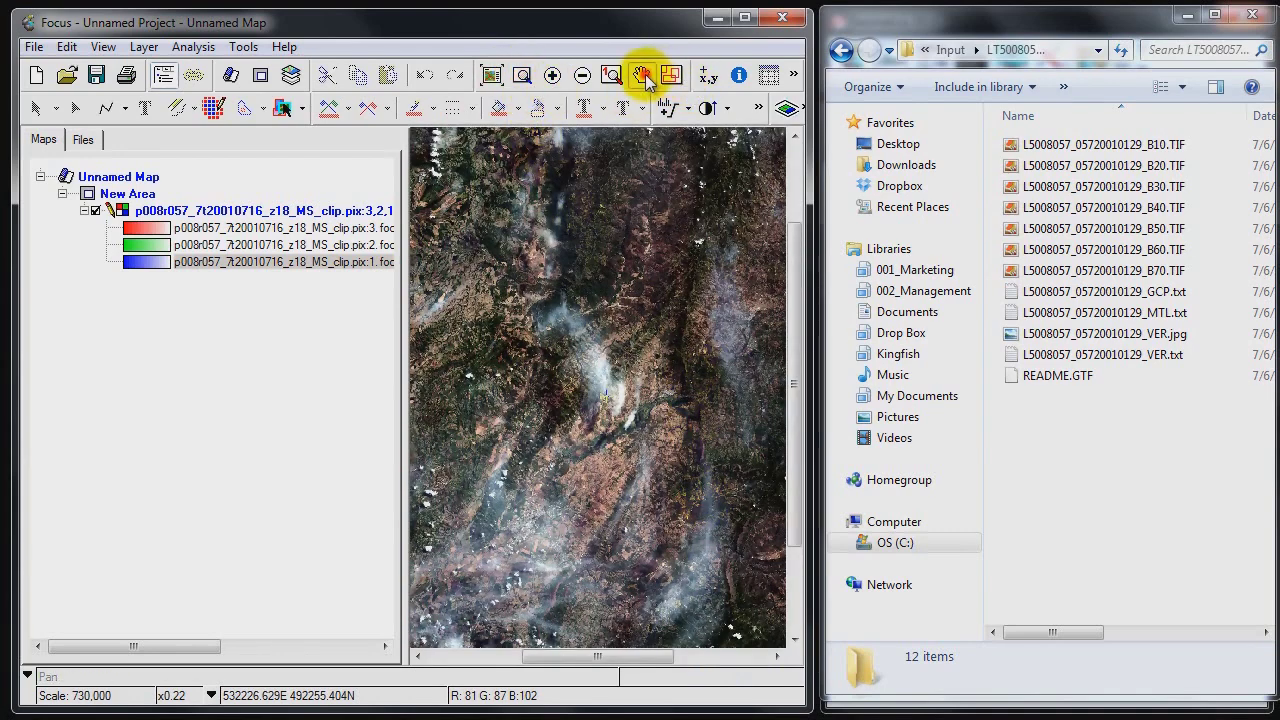
drag(653, 351, 528, 457)
drag(546, 341, 628, 345)
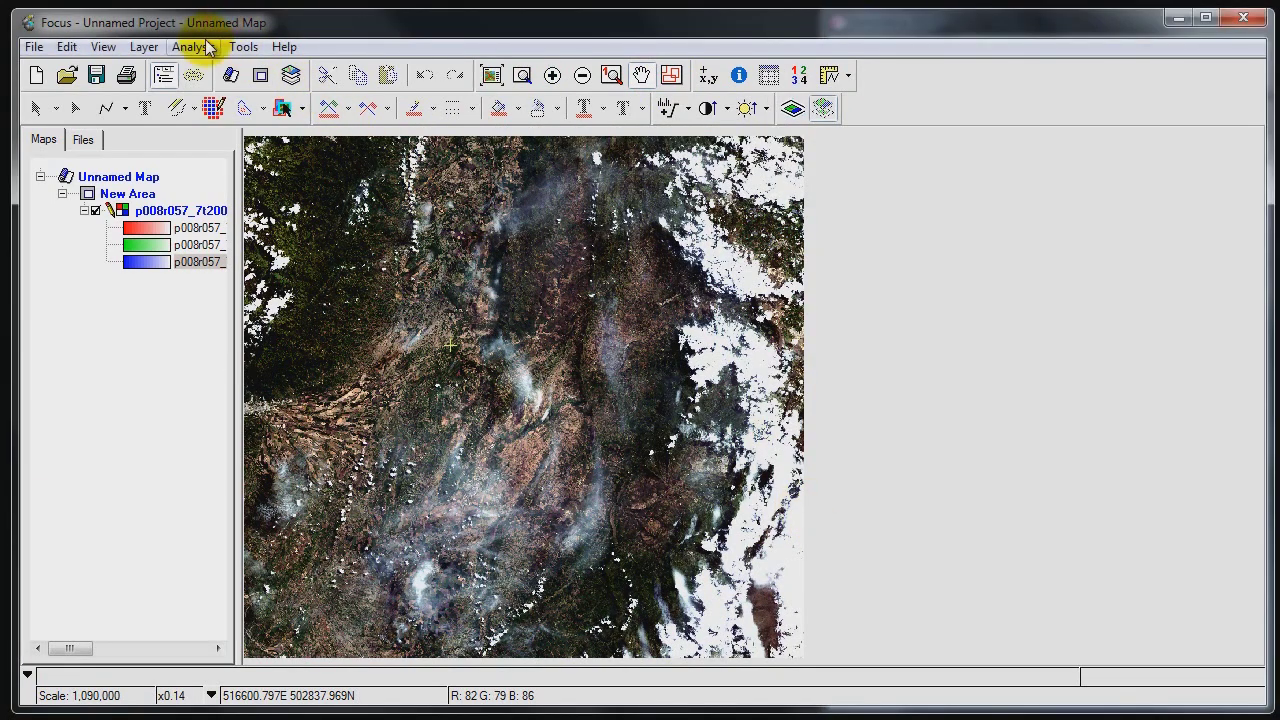
Launch Analysis > Atmospheric Correction > ATCOR - Ground Reflectance
click(206, 48)
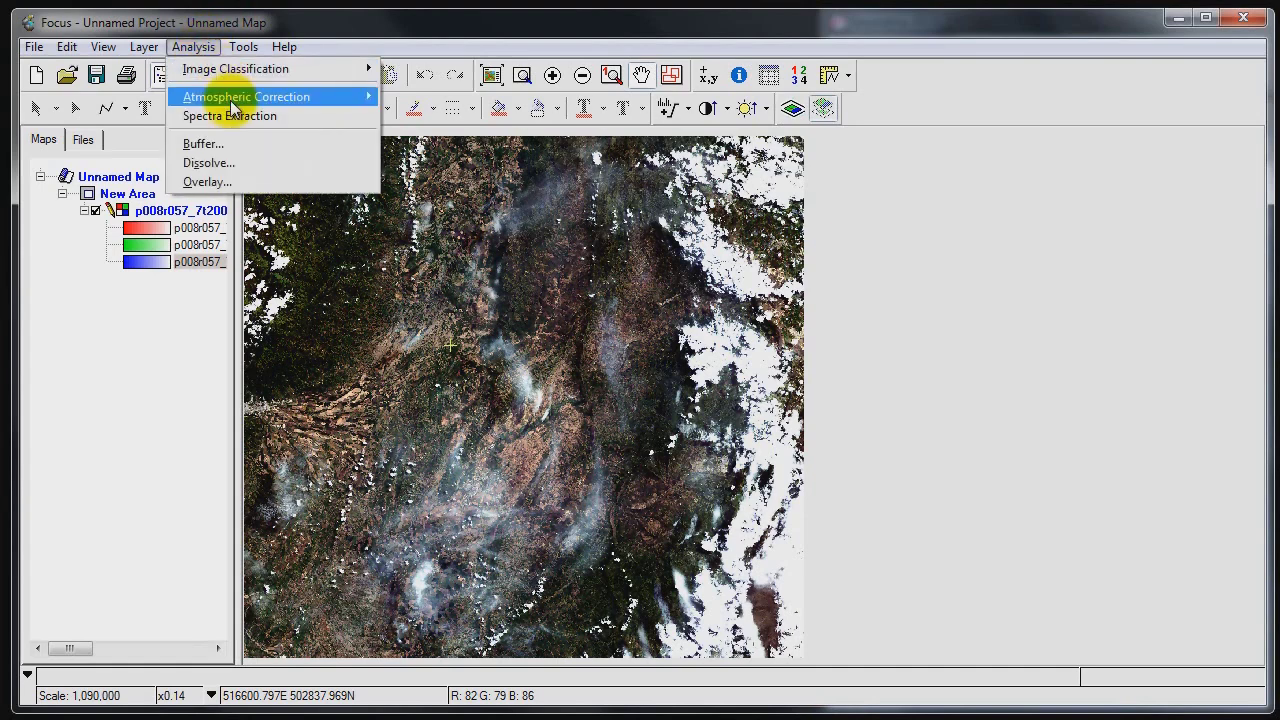
mouse_move(232, 104)
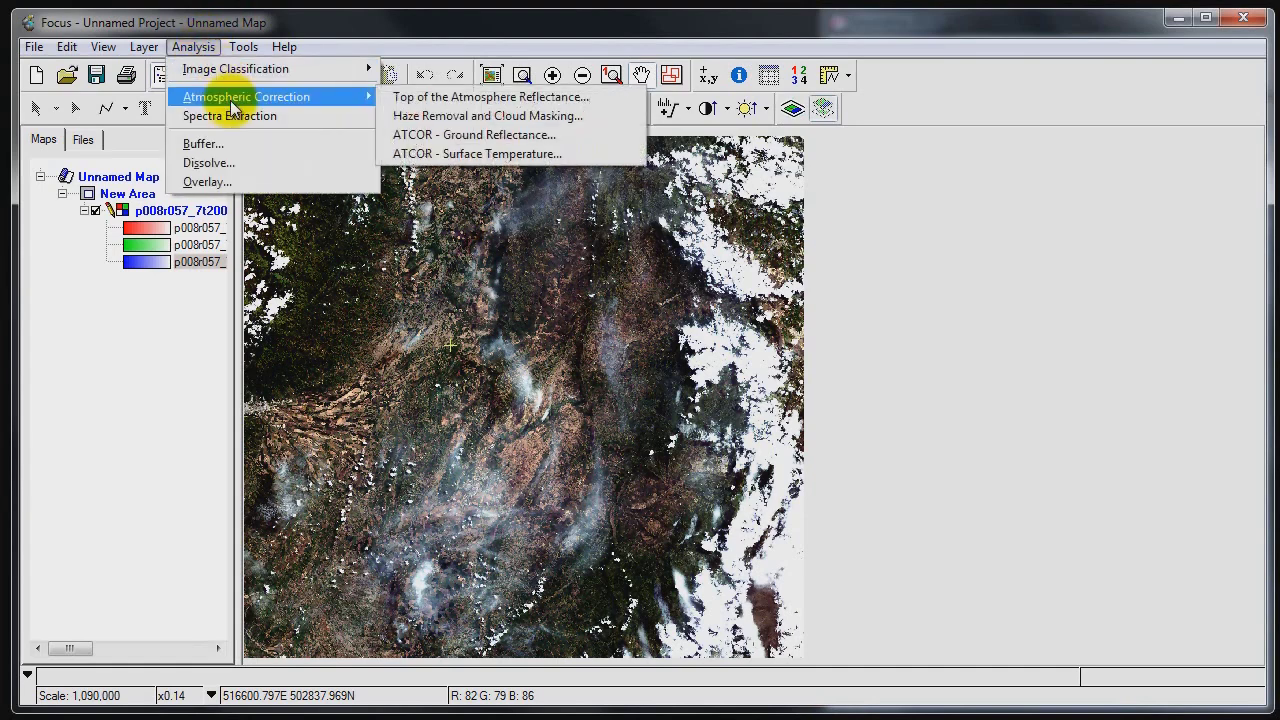
click(450, 135)
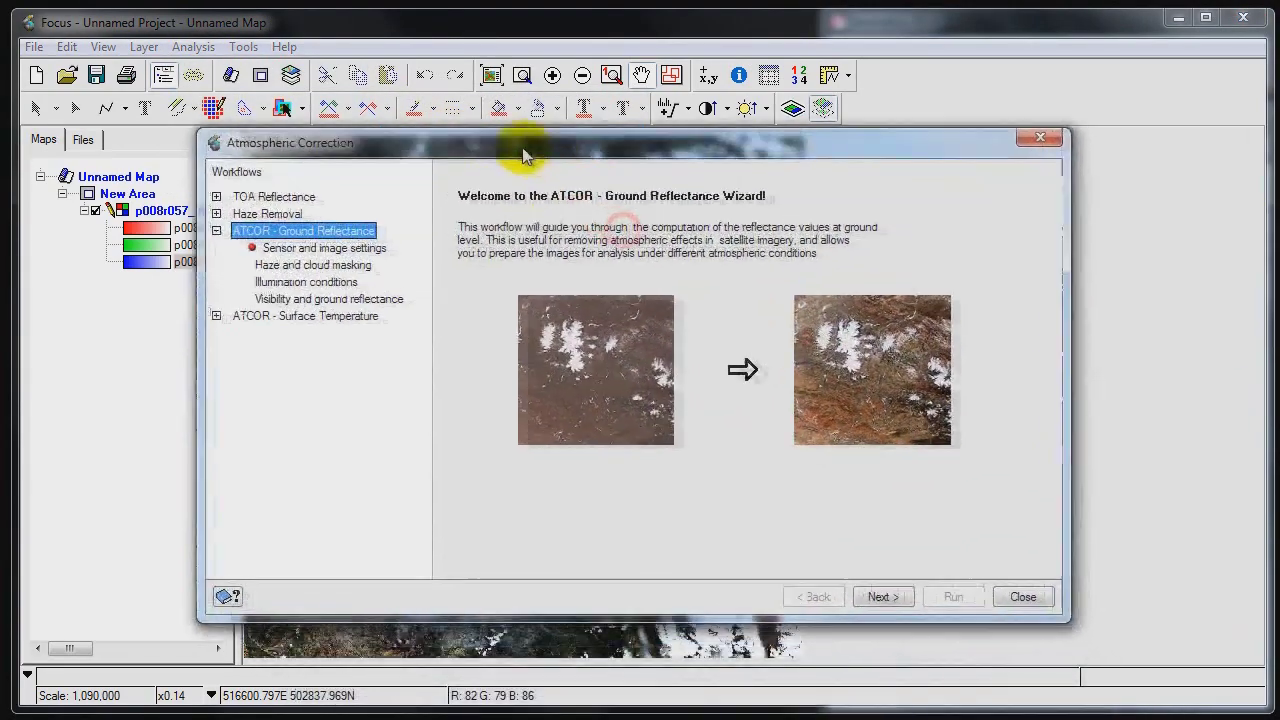
drag(527, 155, 476, 152)
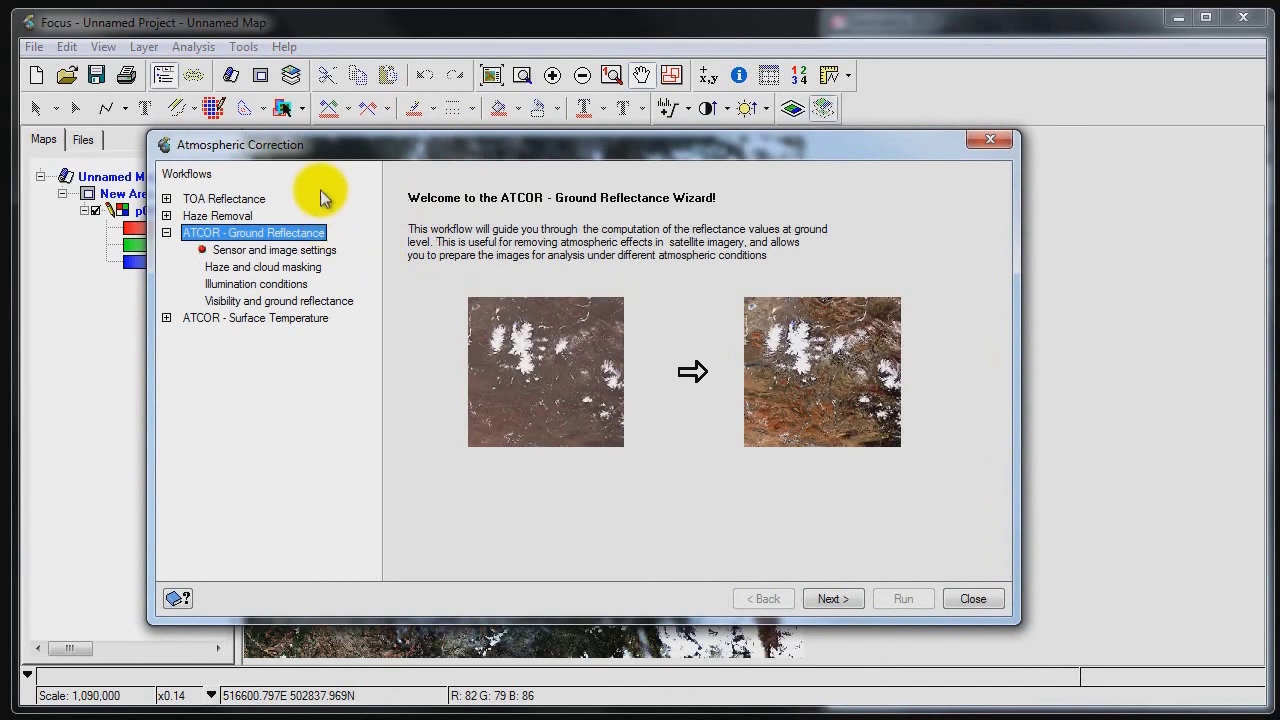
Expand and collapse the TOA Reflectance and Haze Removal workflow entries to review them
click(166, 199)
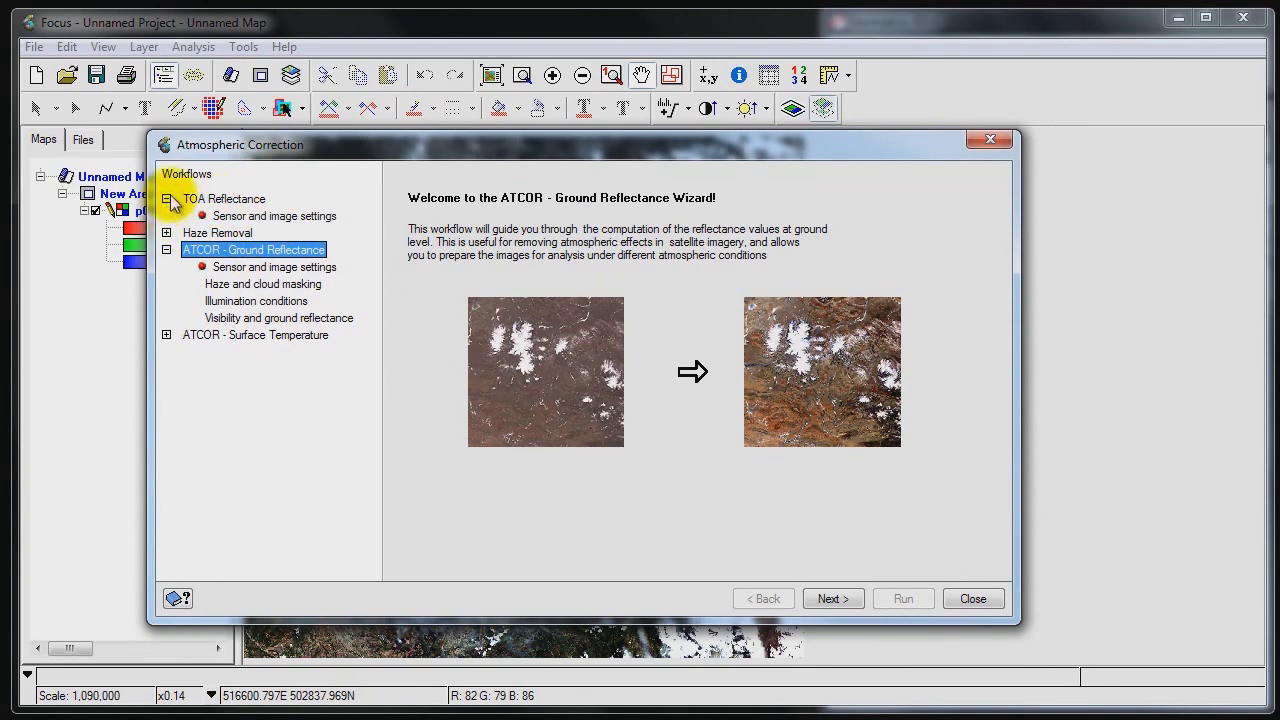
click(166, 199)
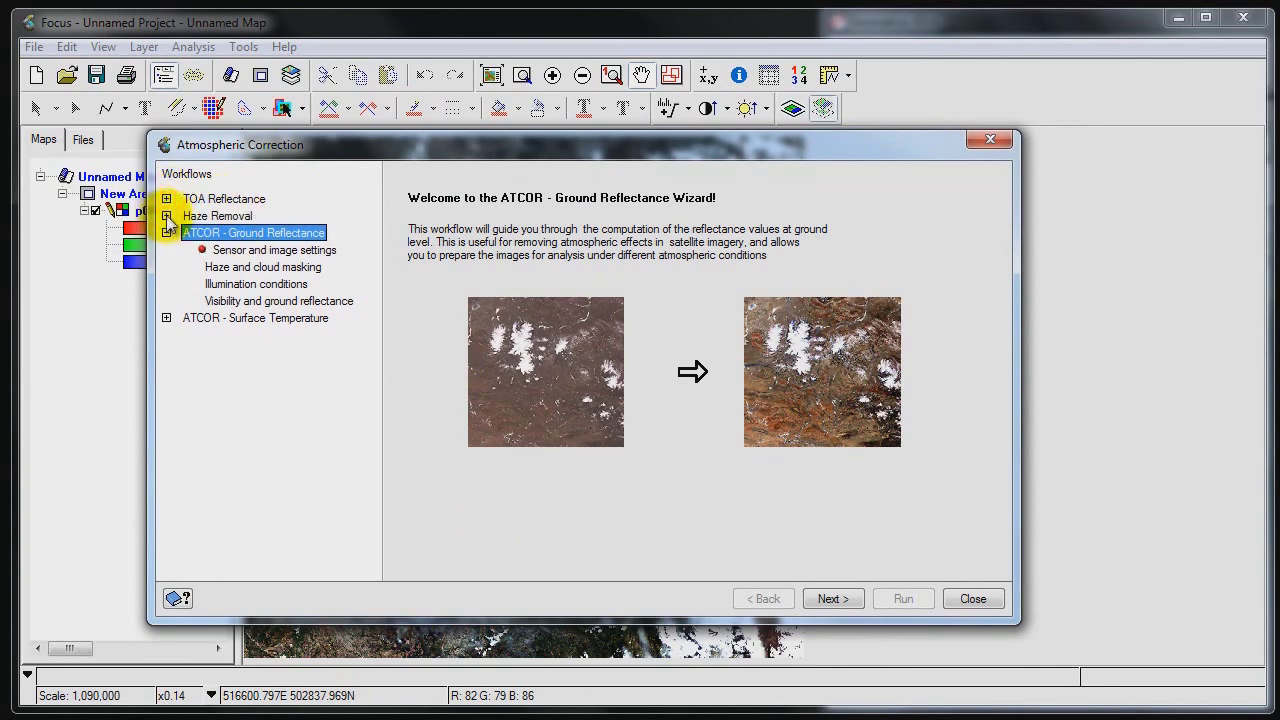
click(166, 216)
click(166, 216)
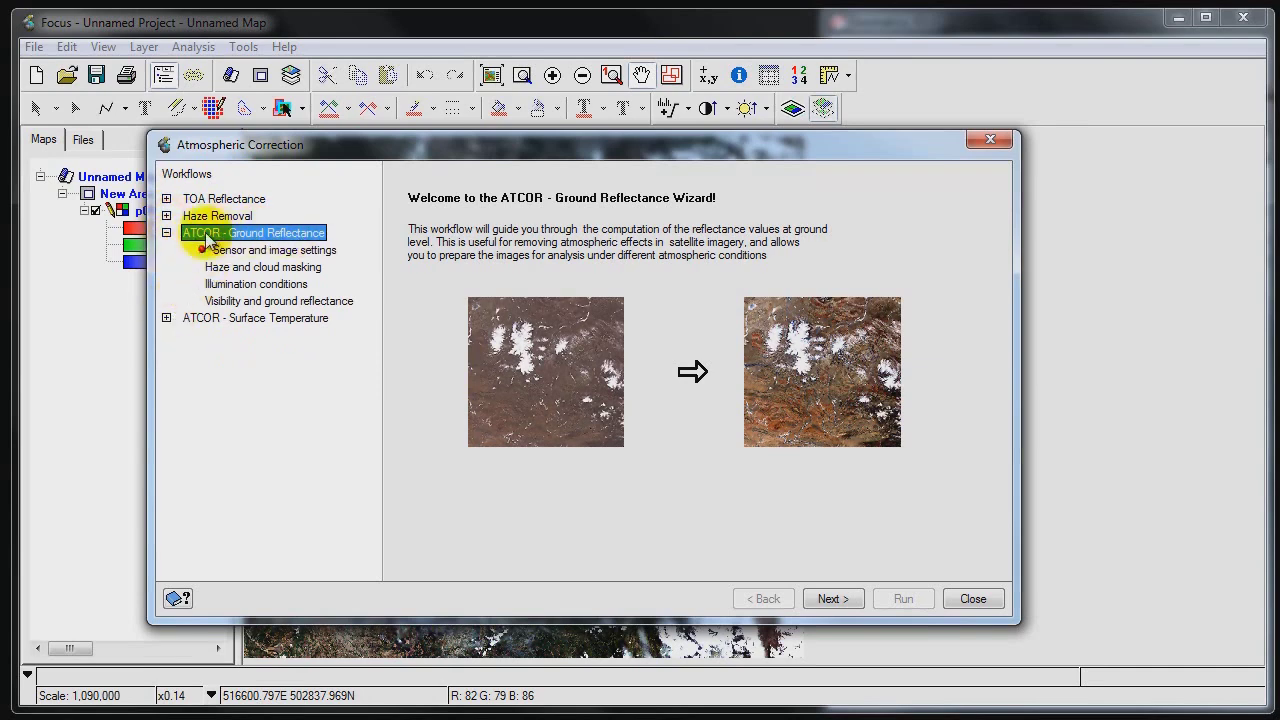
In Sensor and image settings, load p008r057_7t20010716_z18_MS_clip.pix as the multispectral input
click(290, 251)
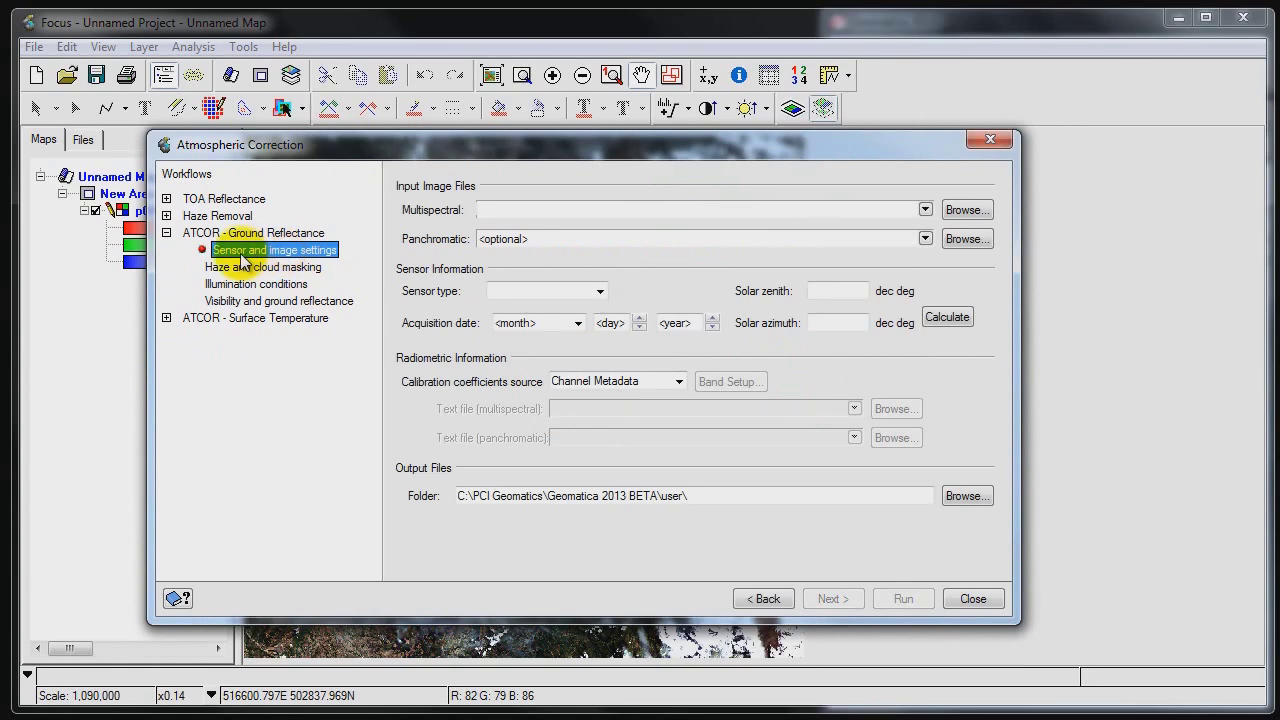
click(982, 210)
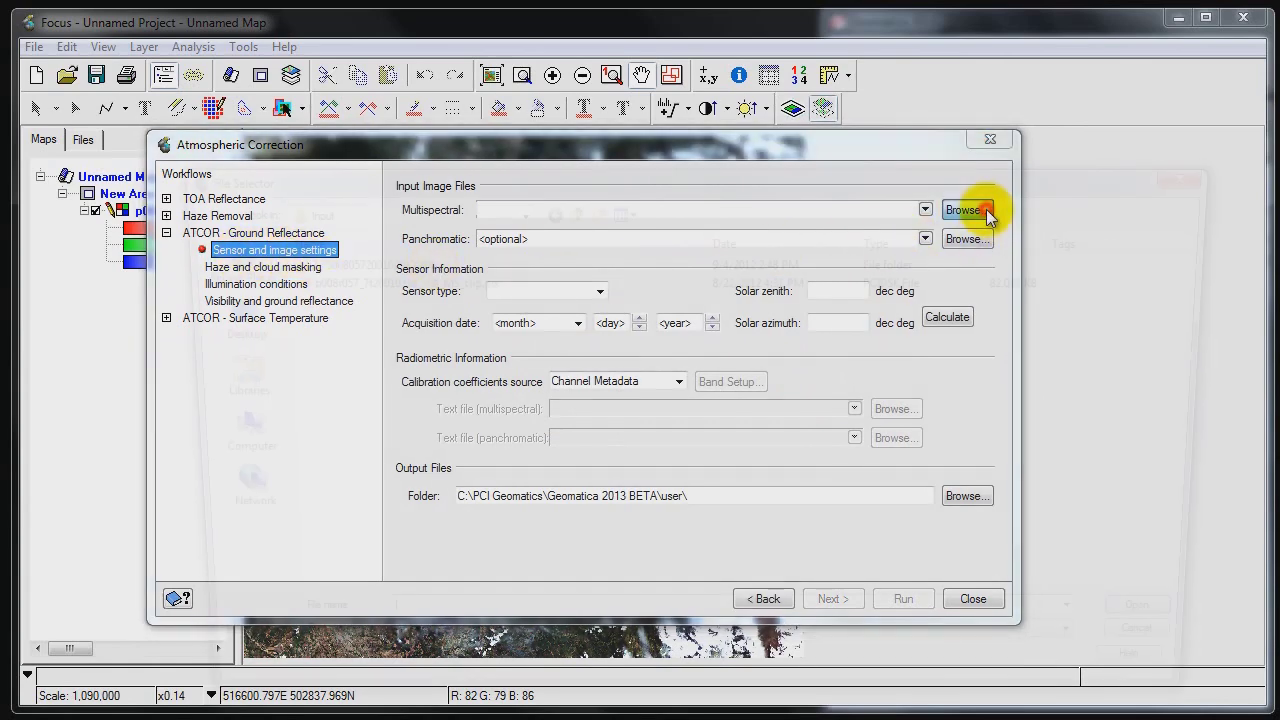
drag(342, 178, 298, 168)
click(289, 228)
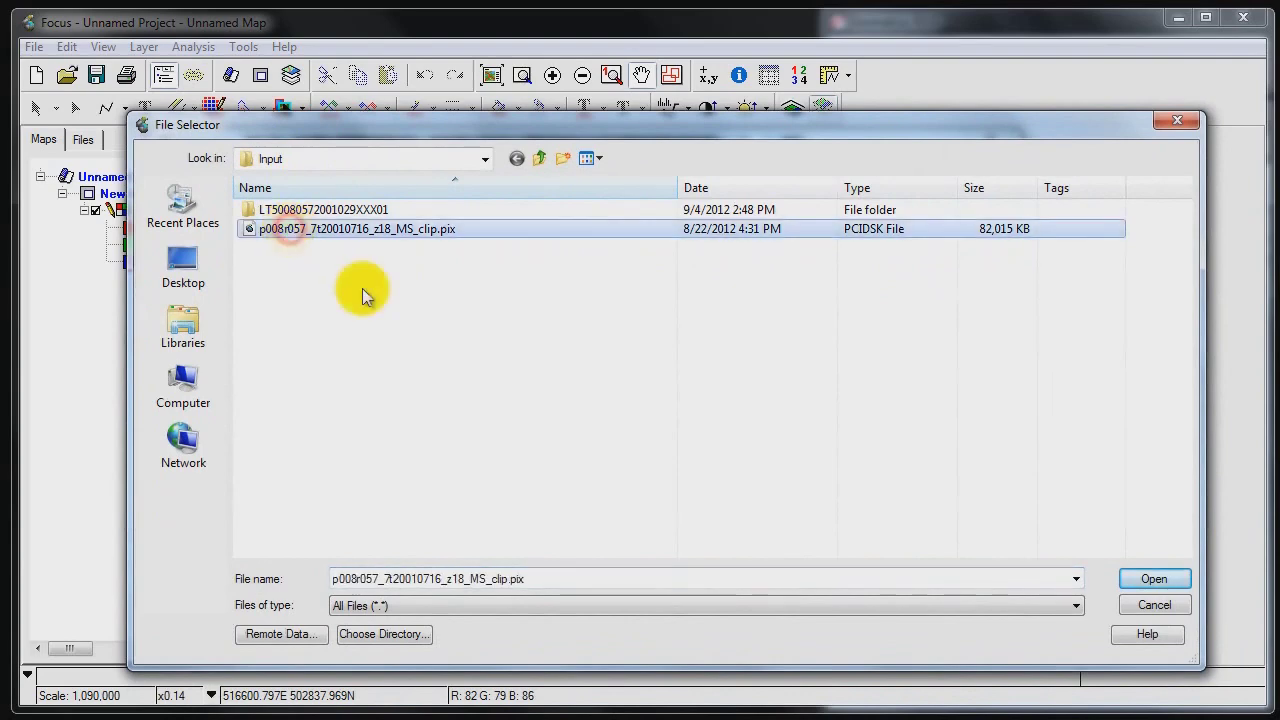
click(1151, 579)
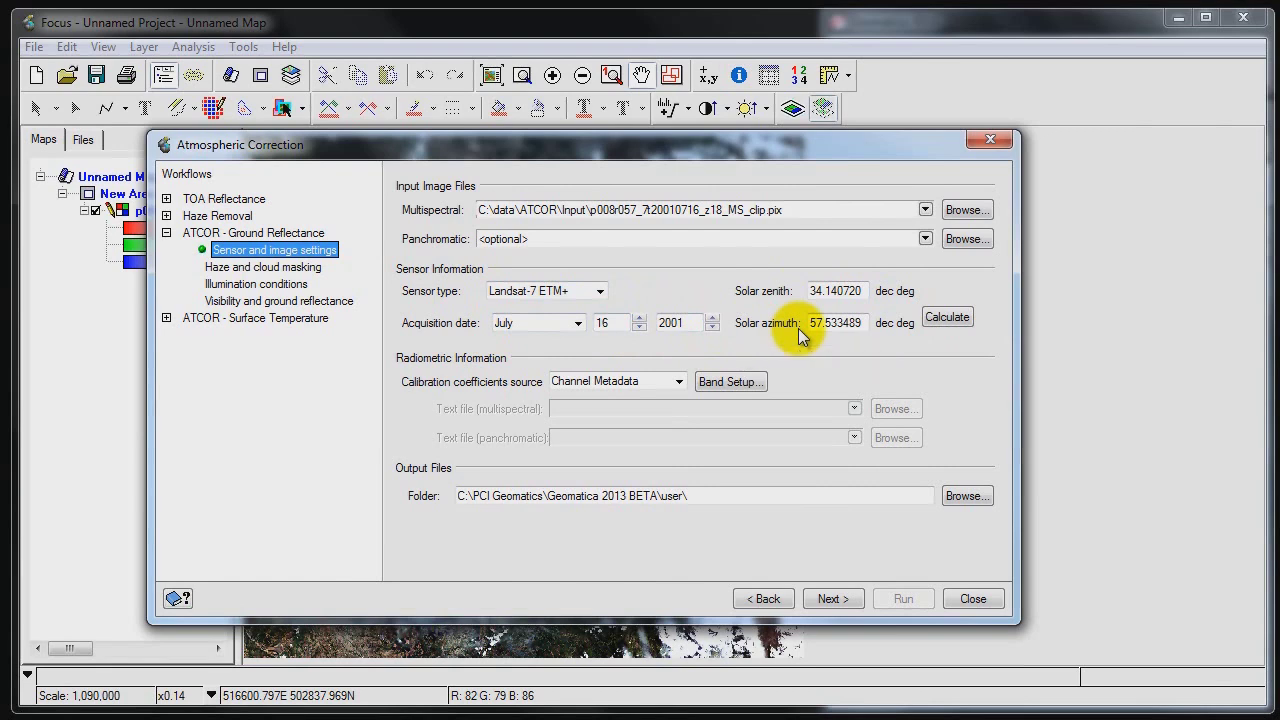
Browse for an output folder, then review the Band Setup gain and offset table and close it
click(966, 496)
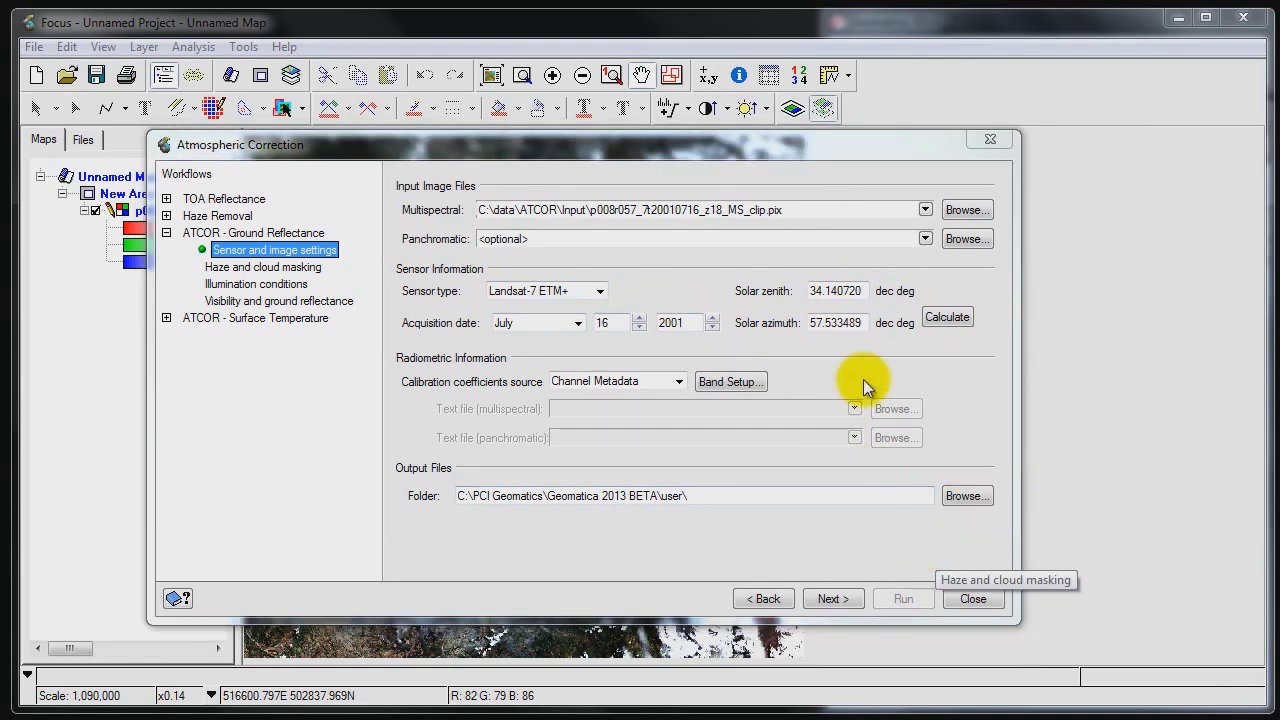
click(737, 383)
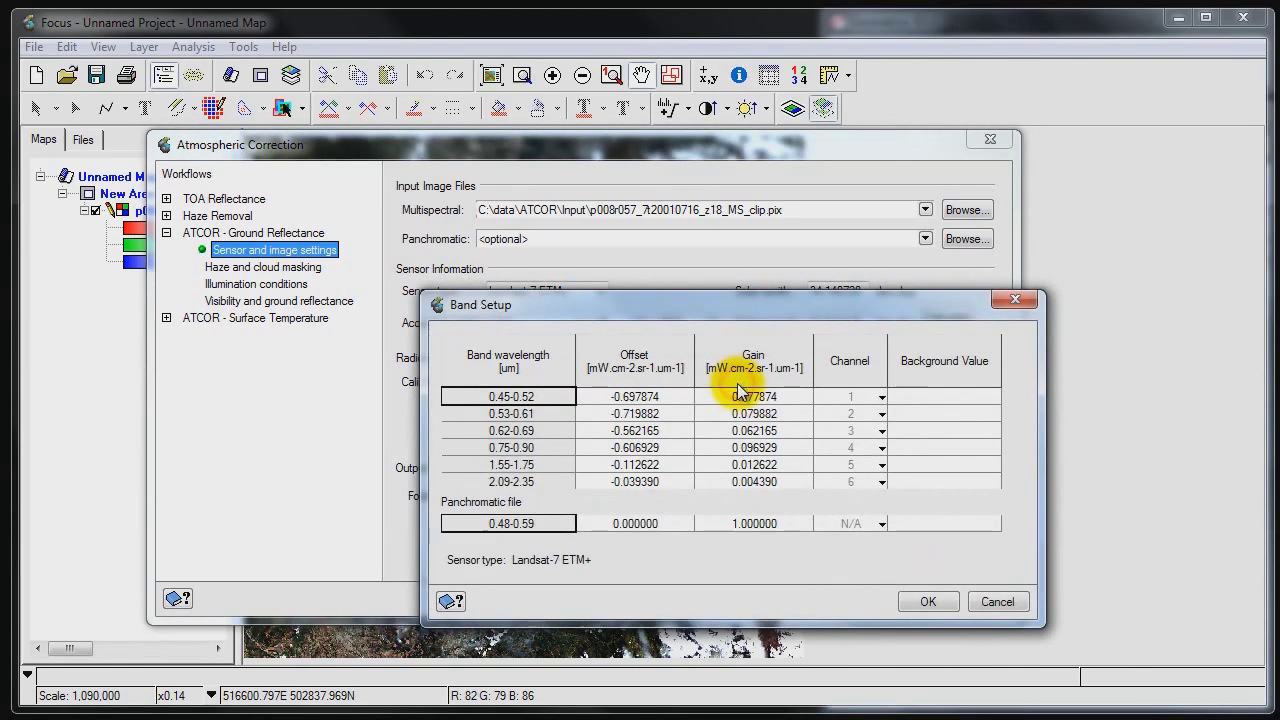
drag(691, 309, 635, 230)
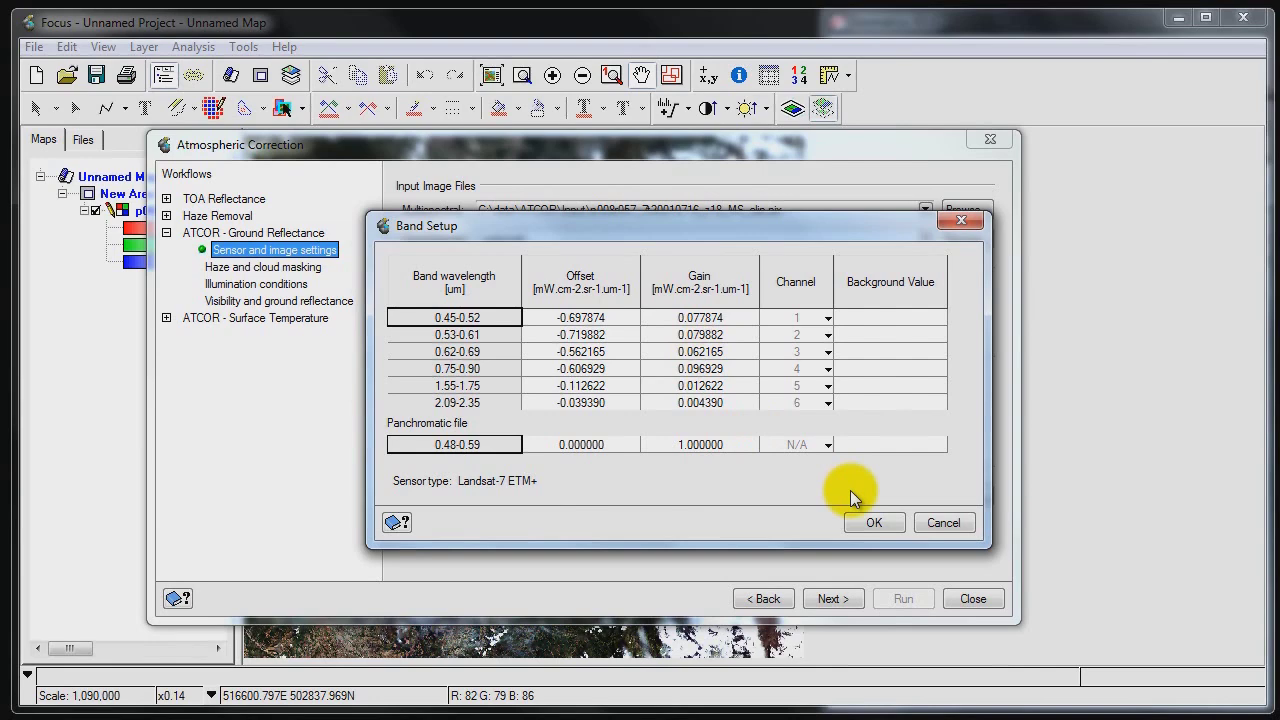
click(858, 521)
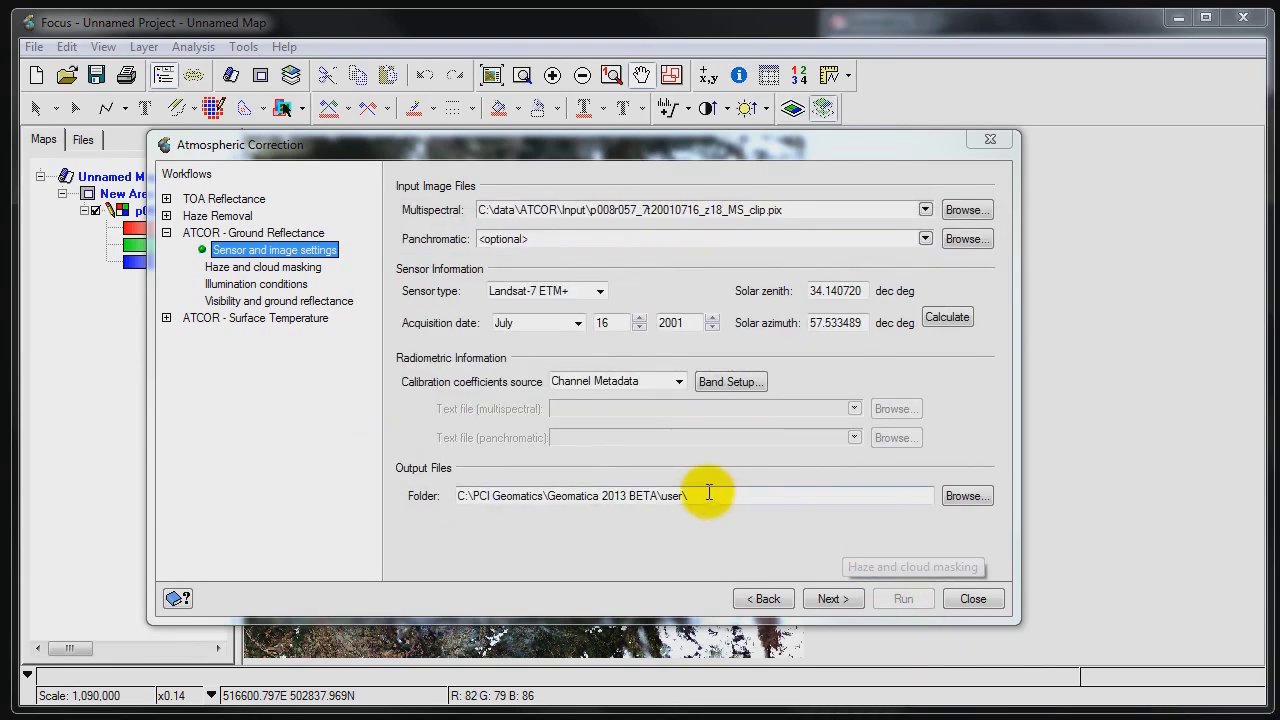
Set the output folder to C:\data\ATCOR\Output\ and advance to haze and cloud masking
click(966, 496)
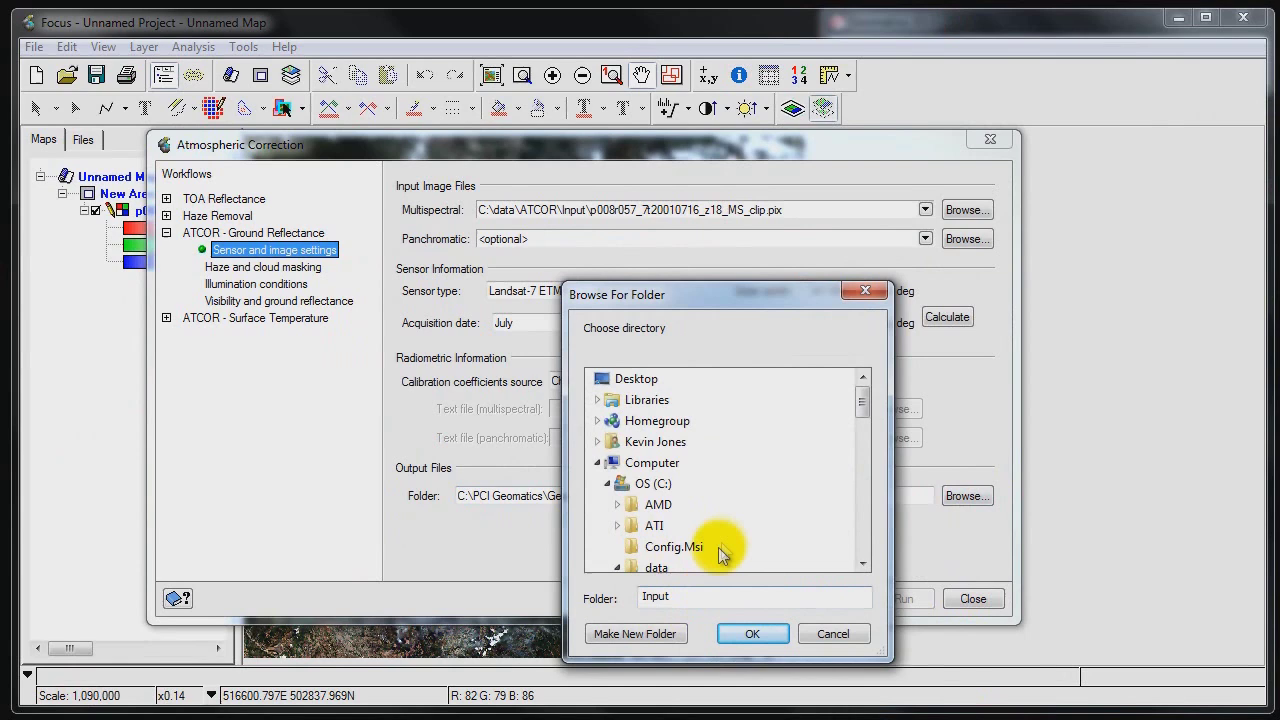
click(656, 566)
click(675, 566)
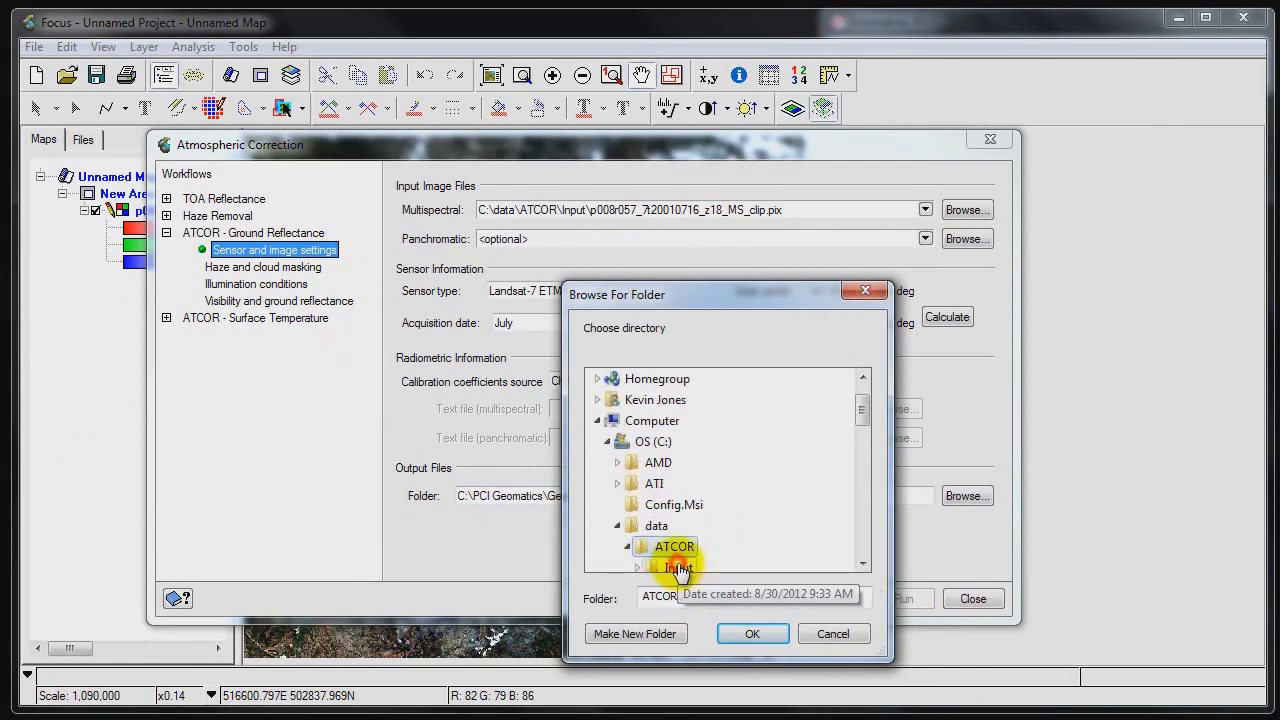
scroll(857, 418, down, 1)
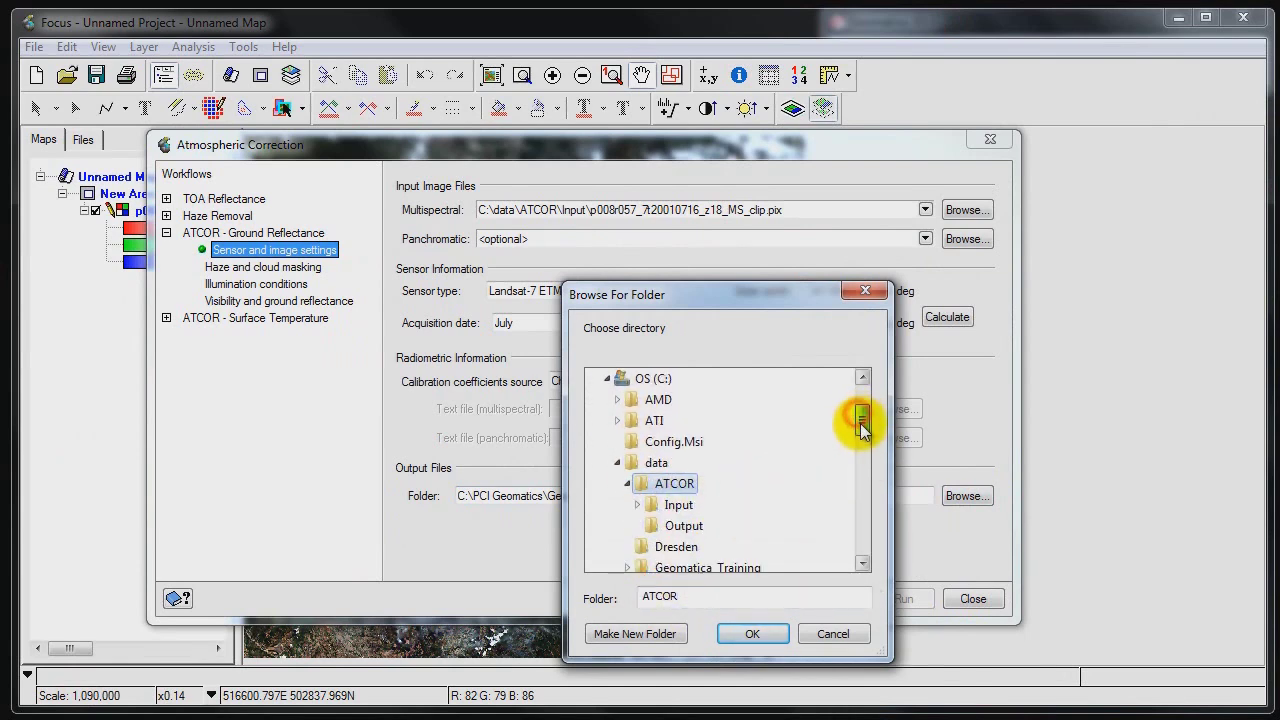
click(684, 525)
click(748, 633)
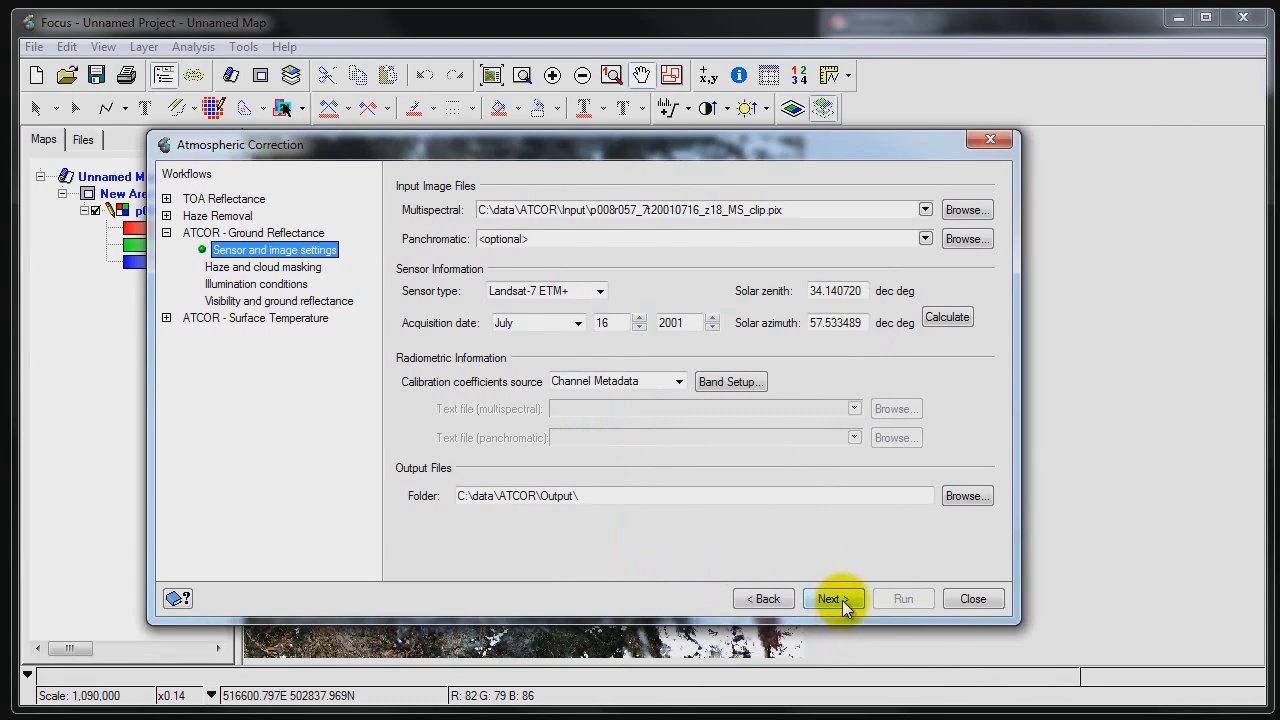
click(836, 602)
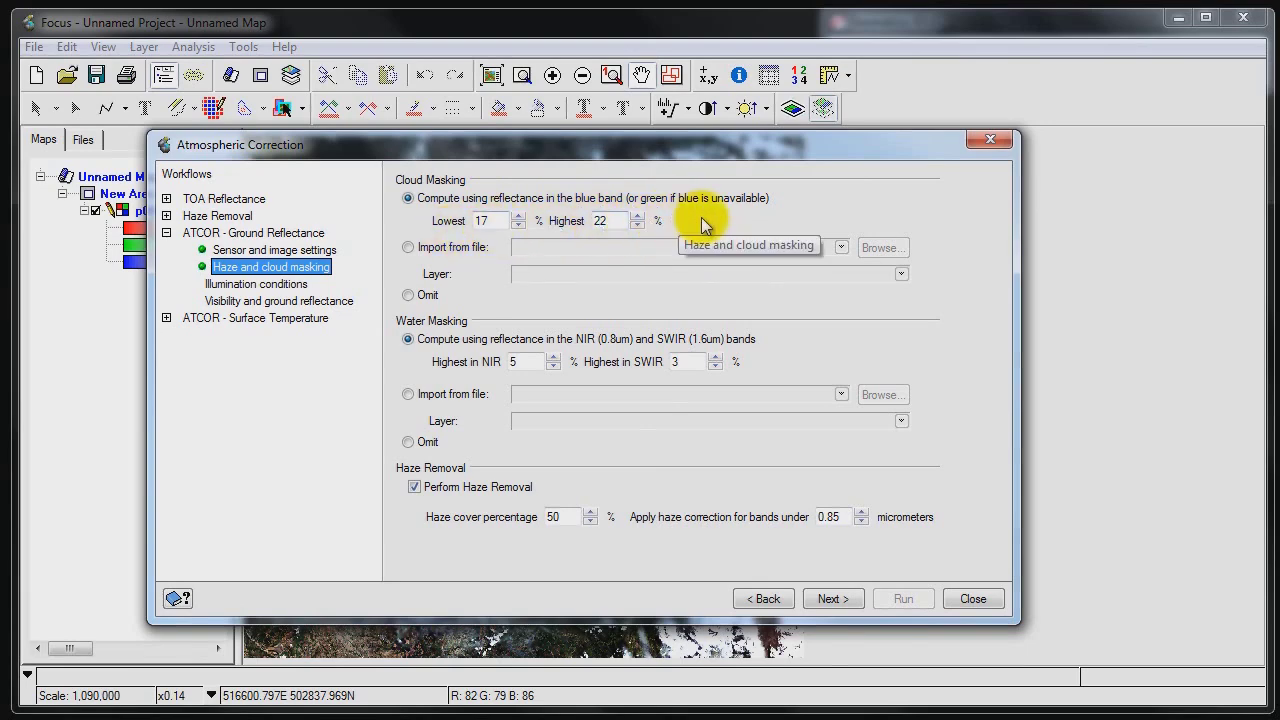
Accept the cloud 17–22%, water and 50% haze removal settings and continue to illumination conditions
mouse_move(729, 147)
mouse_down()
mouse_move(747, 172)
mouse_move(741, 157)
mouse_up()
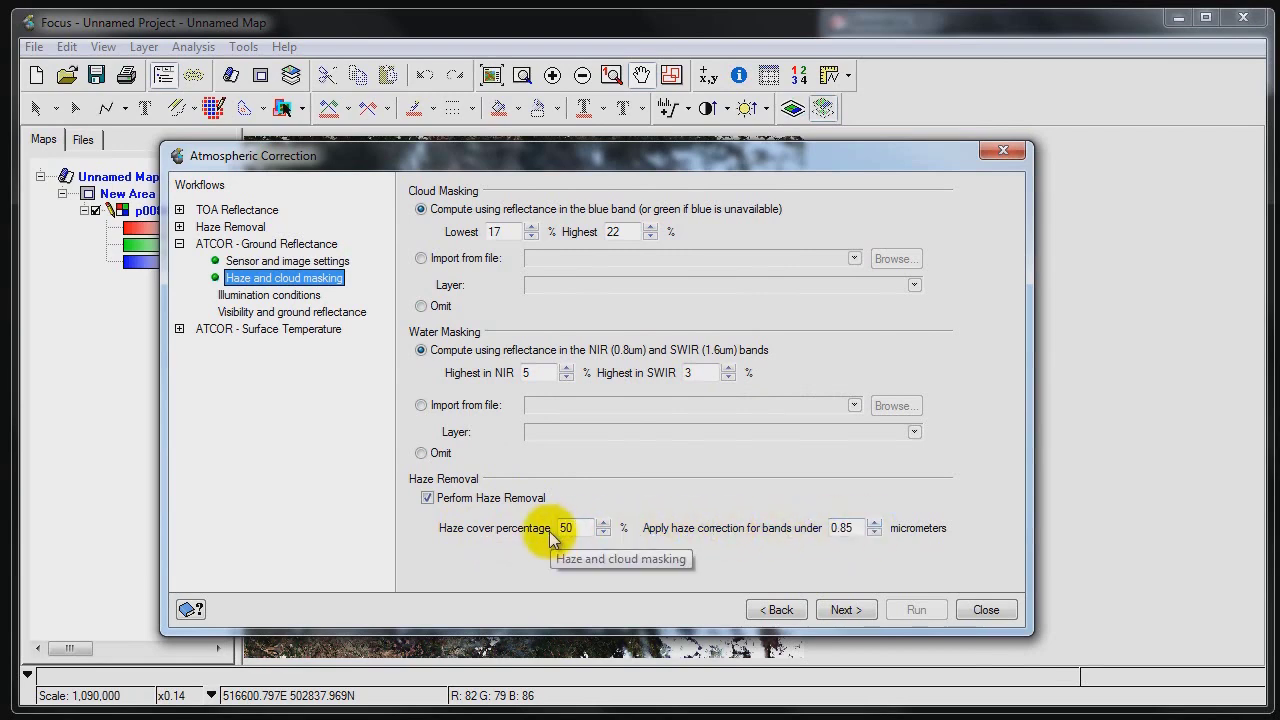
click(843, 610)
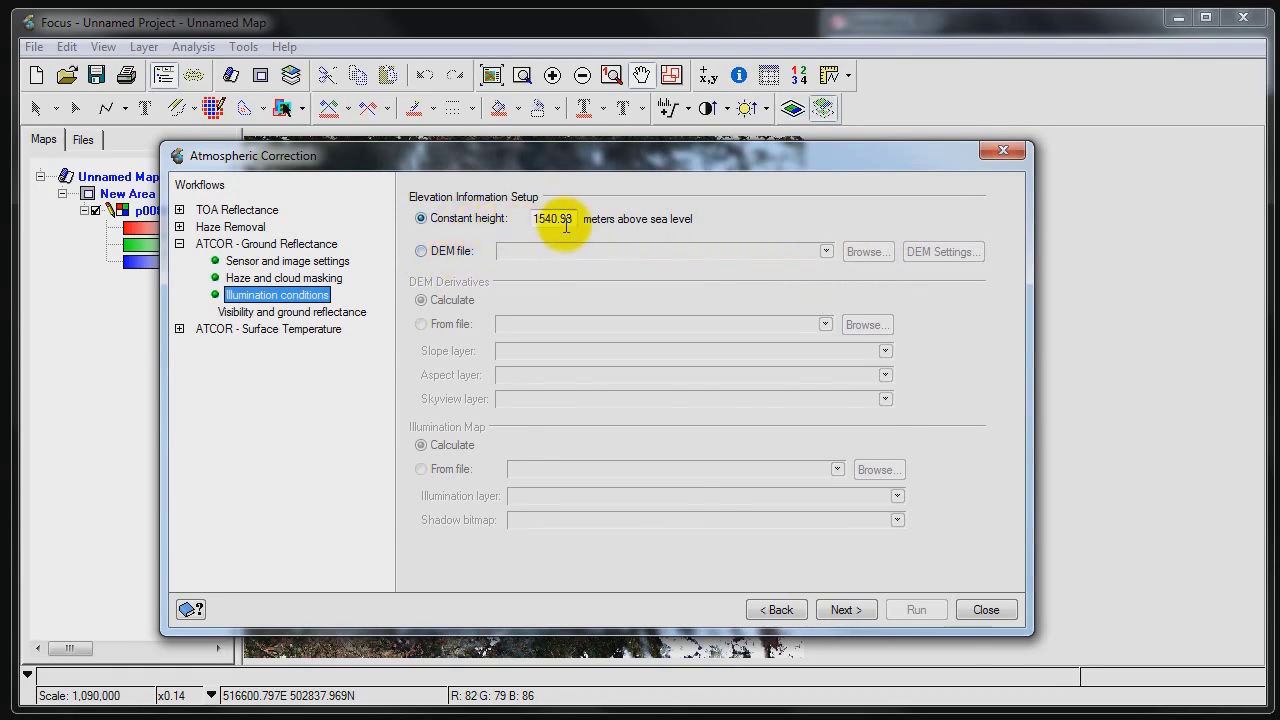
Keep the constant 1540.93 m elevation and continue to visibility and ground reflectance
click(856, 611)
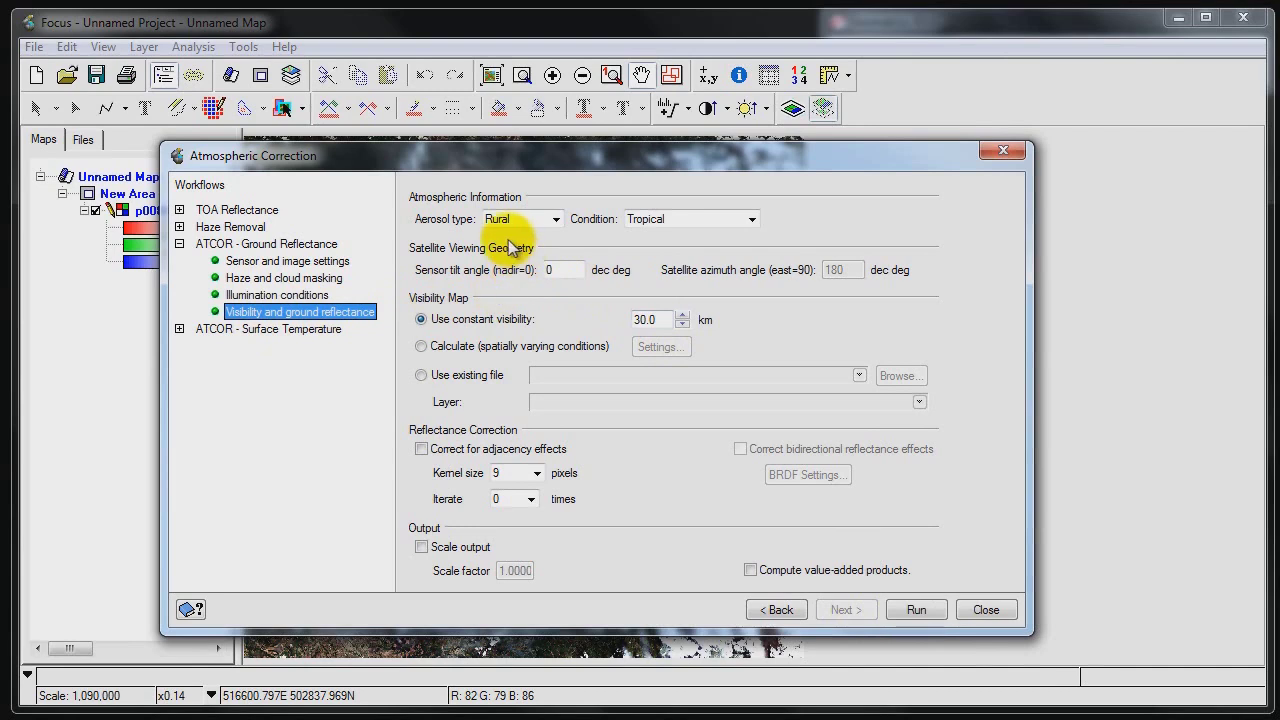
click(557, 219)
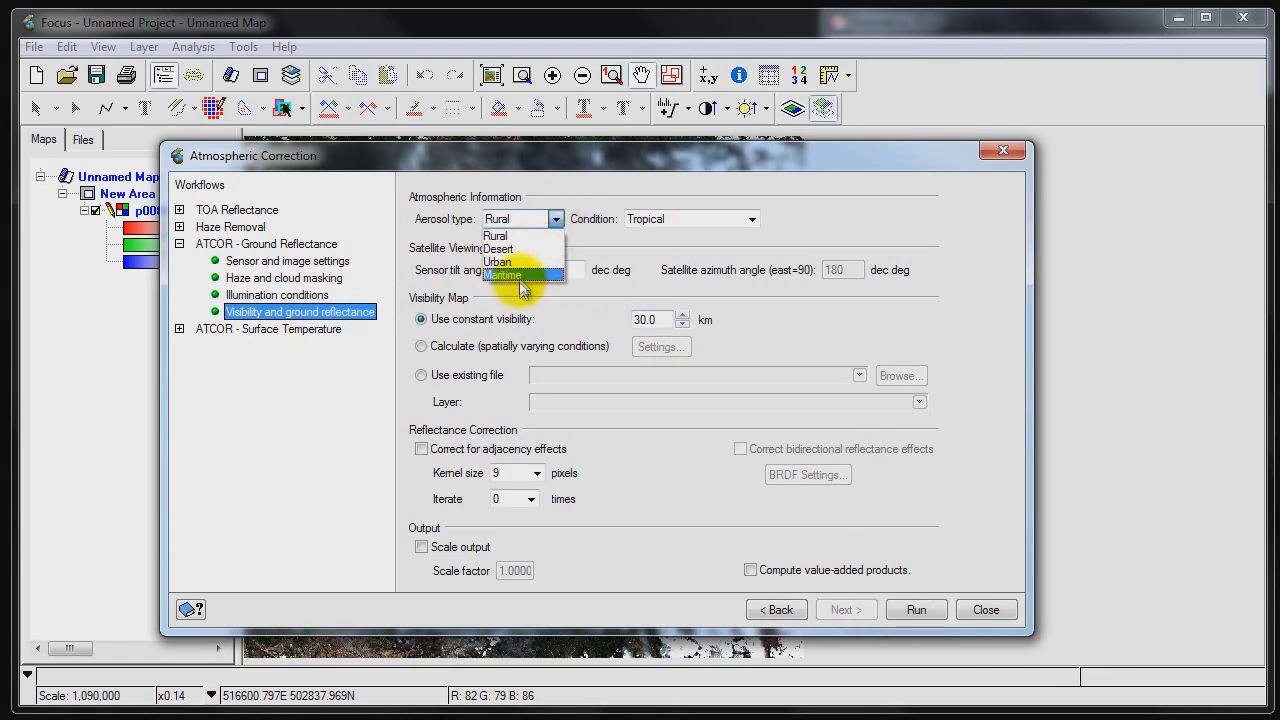
click(539, 162)
drag(539, 161, 620, 109)
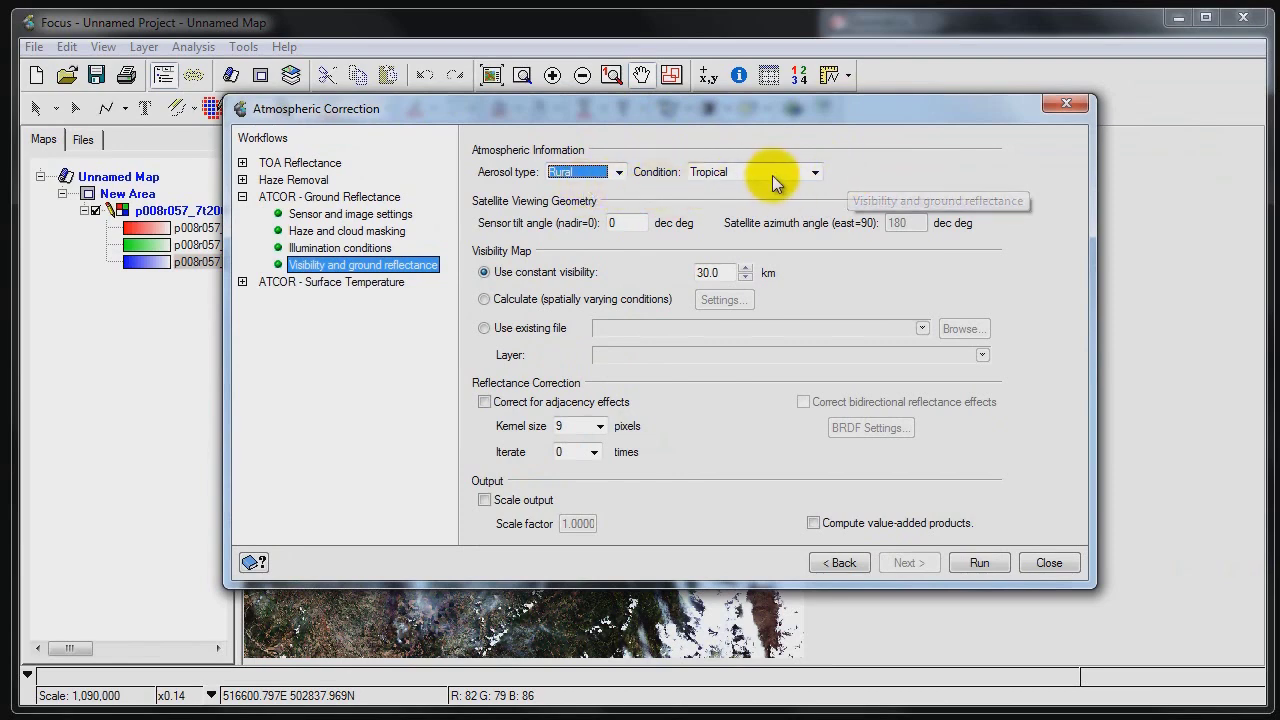
click(815, 174)
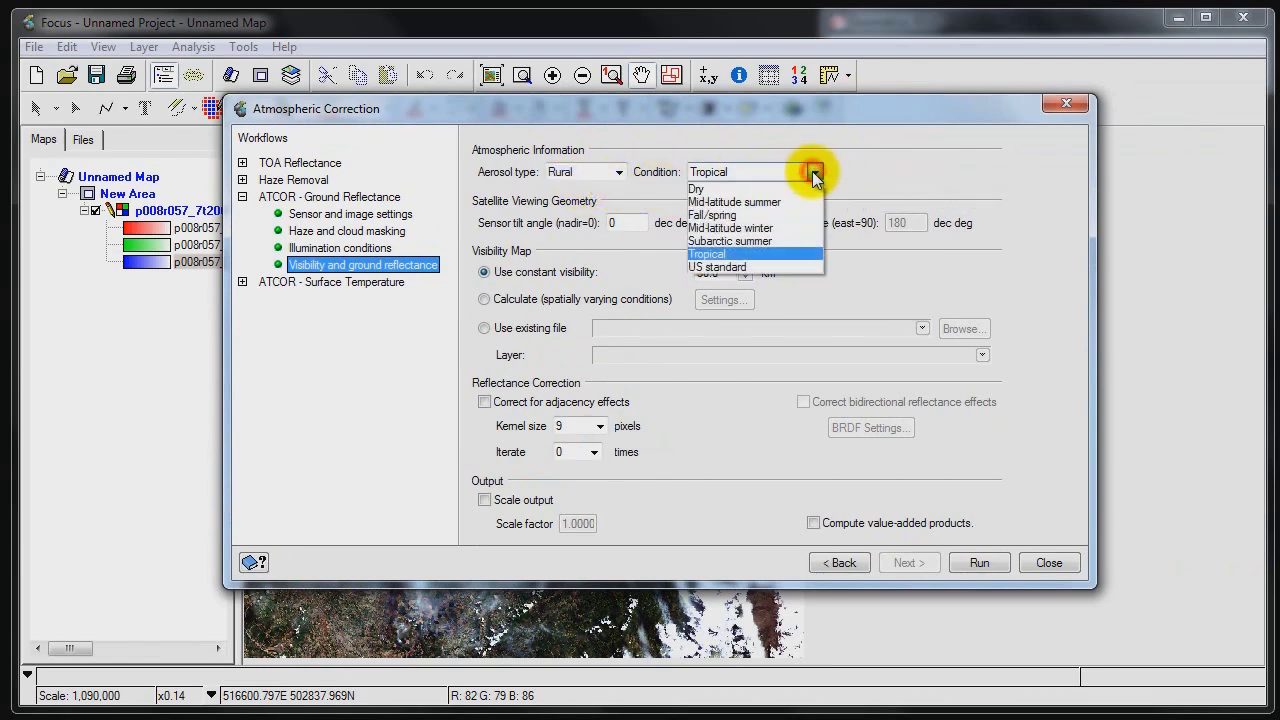
click(891, 172)
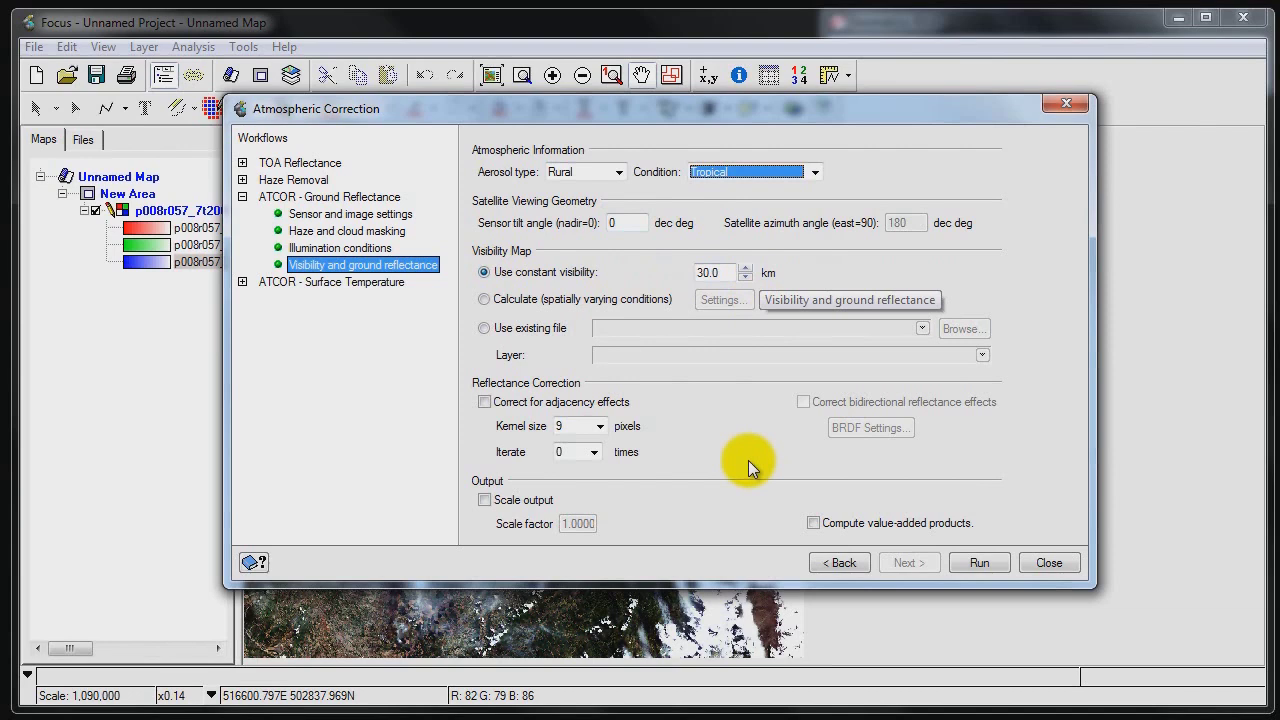
Run the ground reflectance correction and close the Atmospheric Correction tool once processing finishes
click(978, 562)
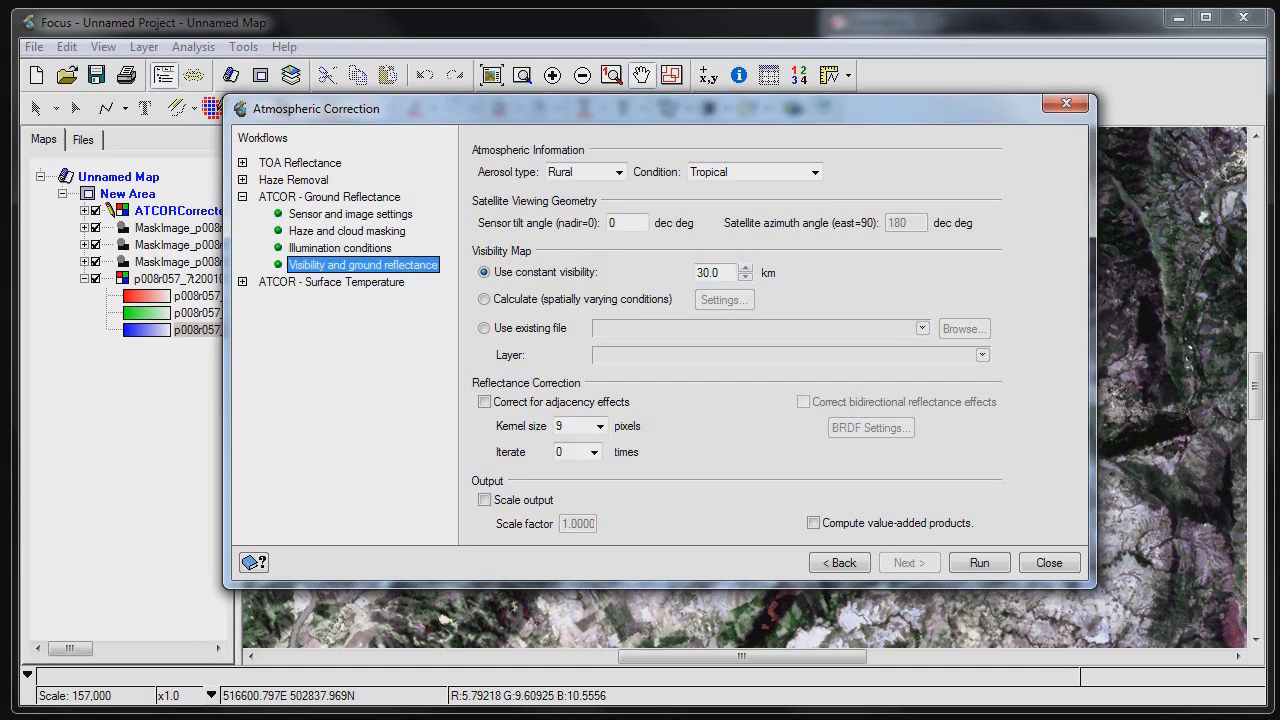
click(1049, 564)
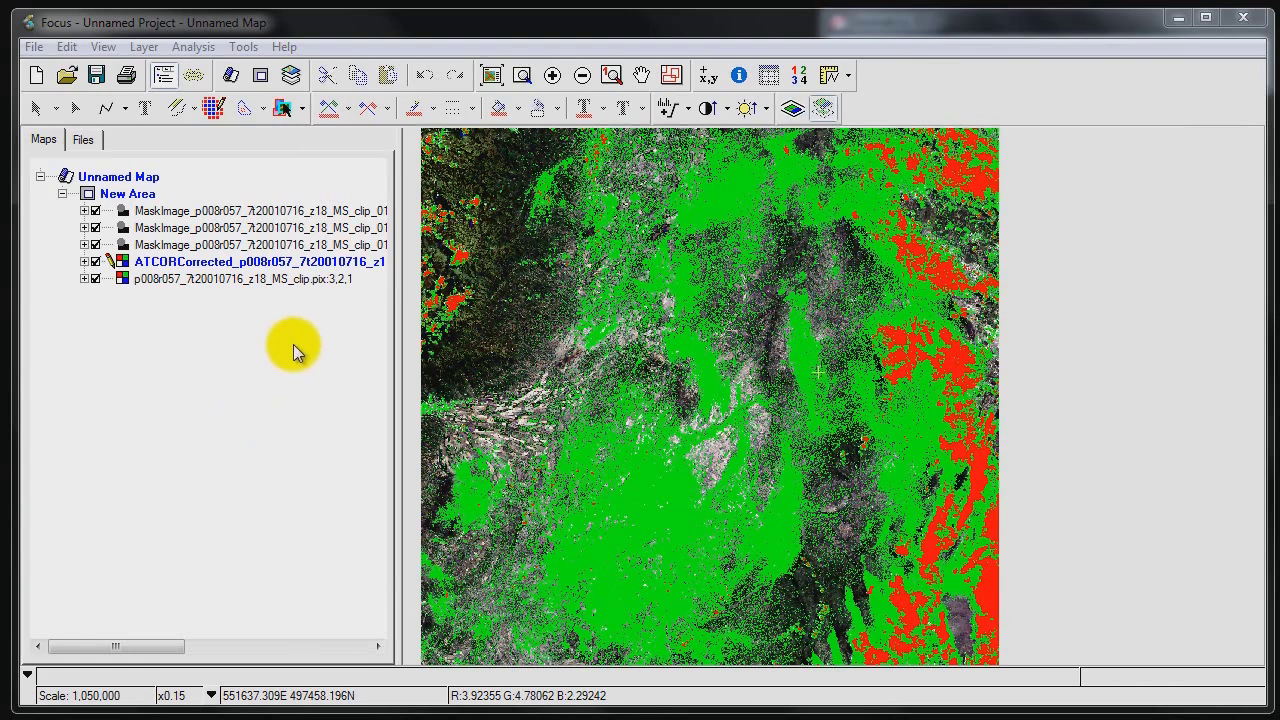
Turn off the haze mask and the second MaskImage layer in the Maps tree
click(165, 212)
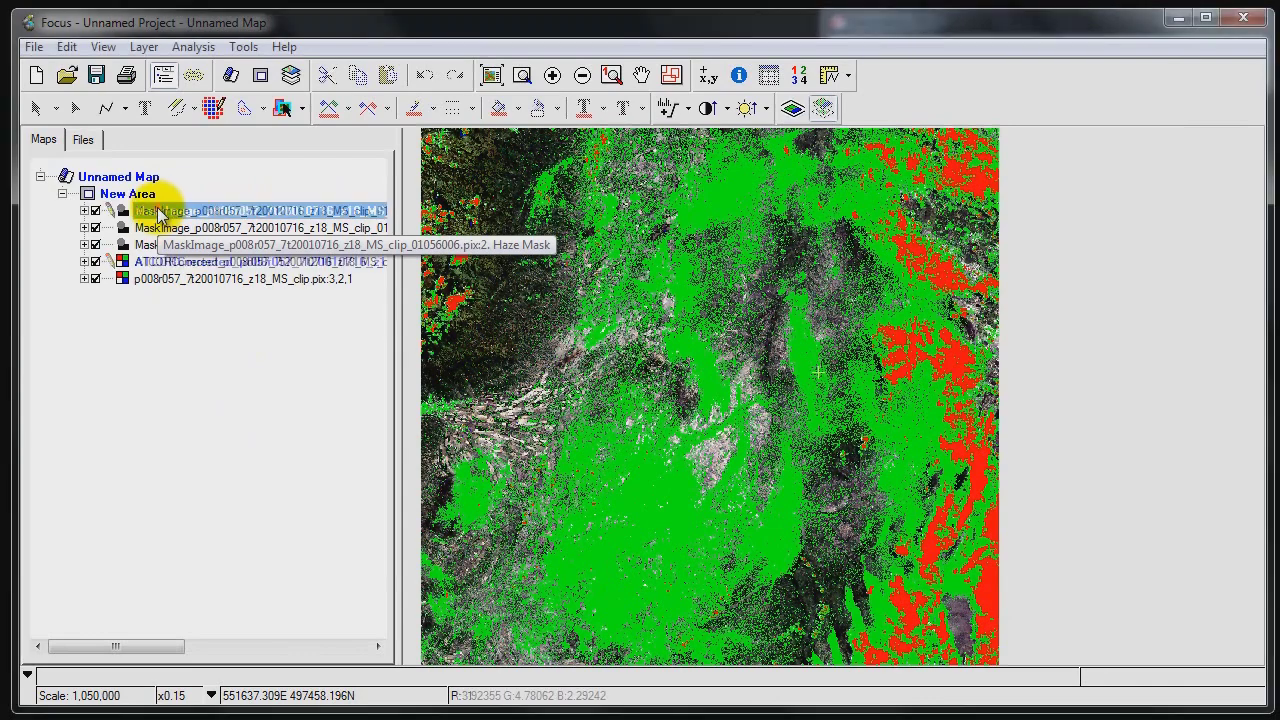
click(94, 212)
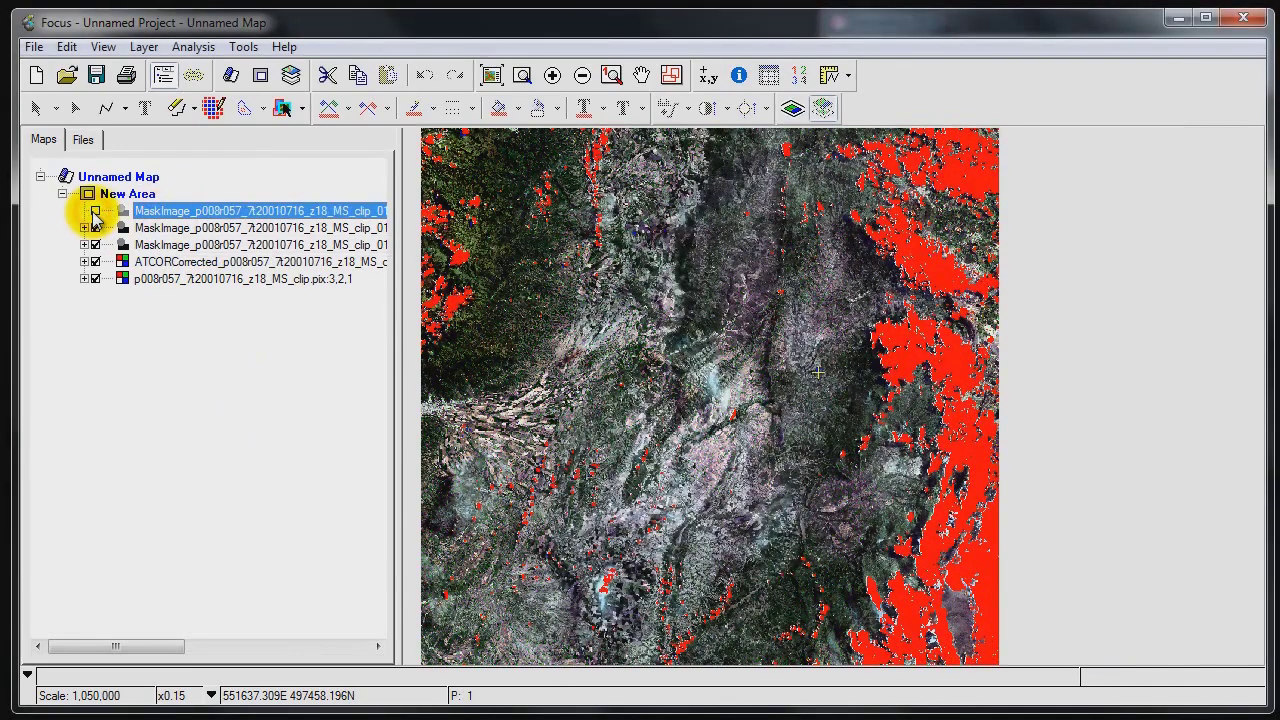
click(94, 212)
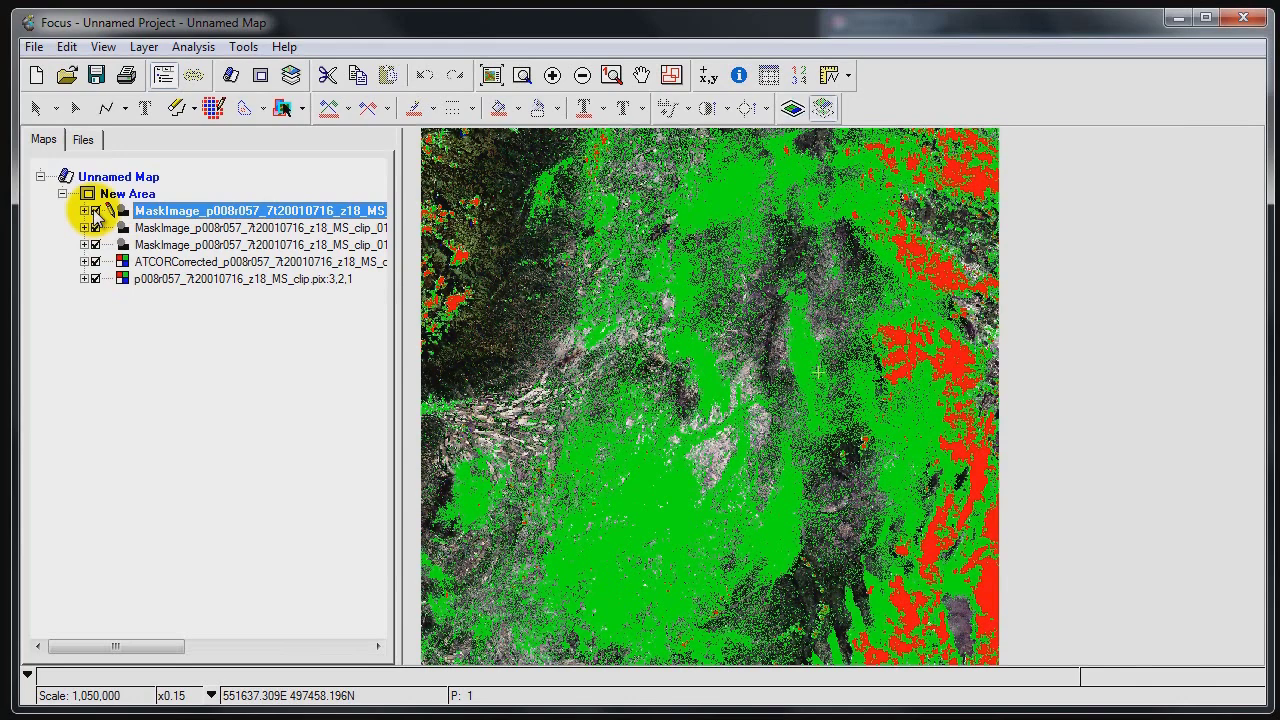
click(95, 211)
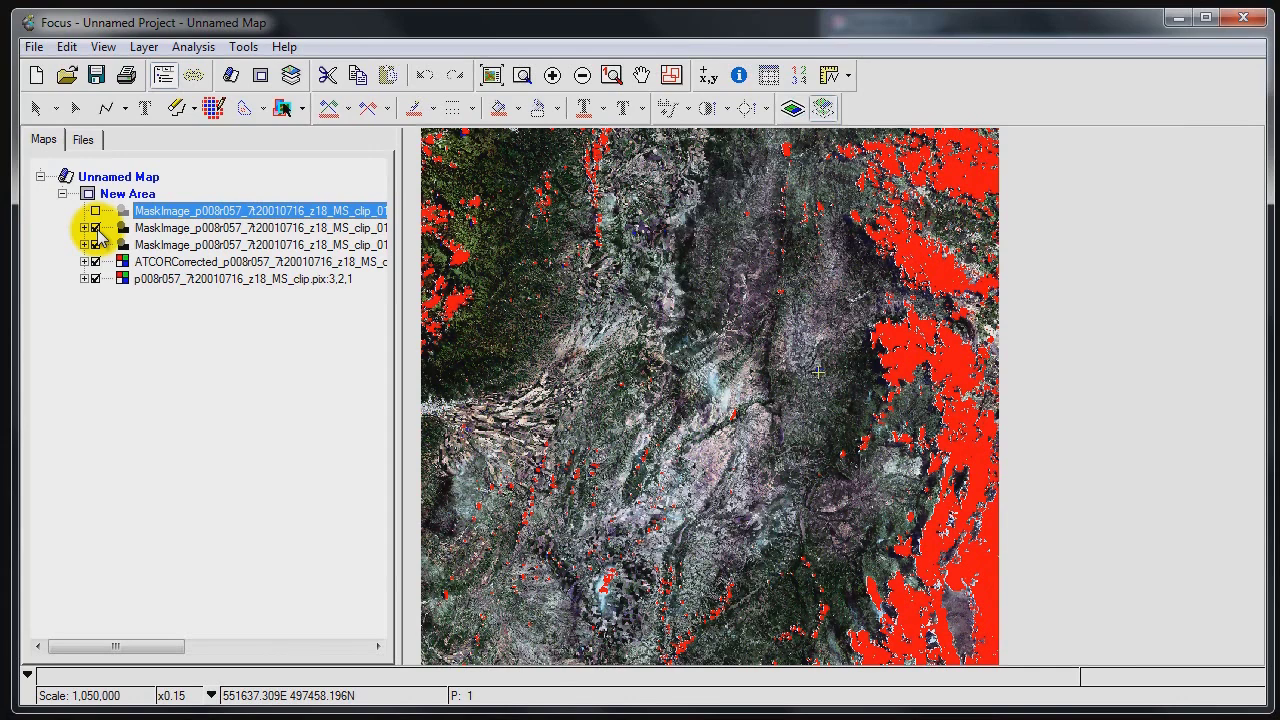
click(96, 228)
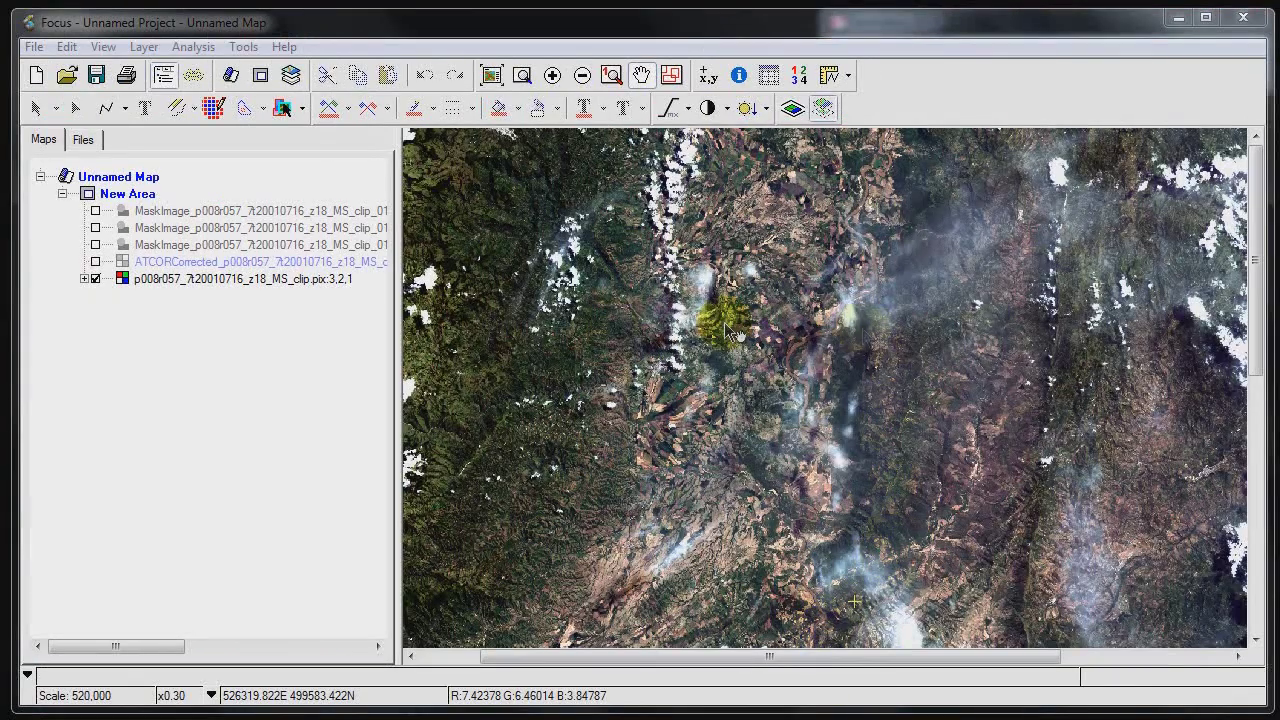
Select the original p008r057 layer and turn on the ATCORCorrected layer
click(150, 282)
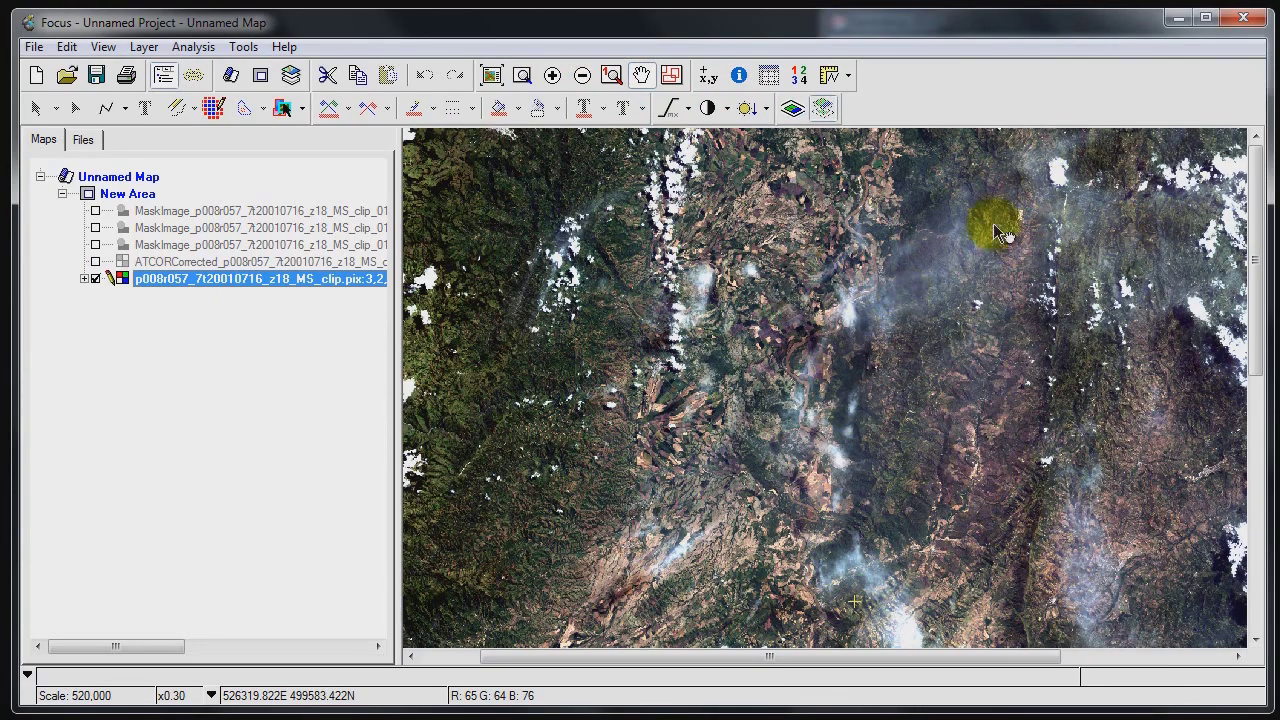
click(95, 261)
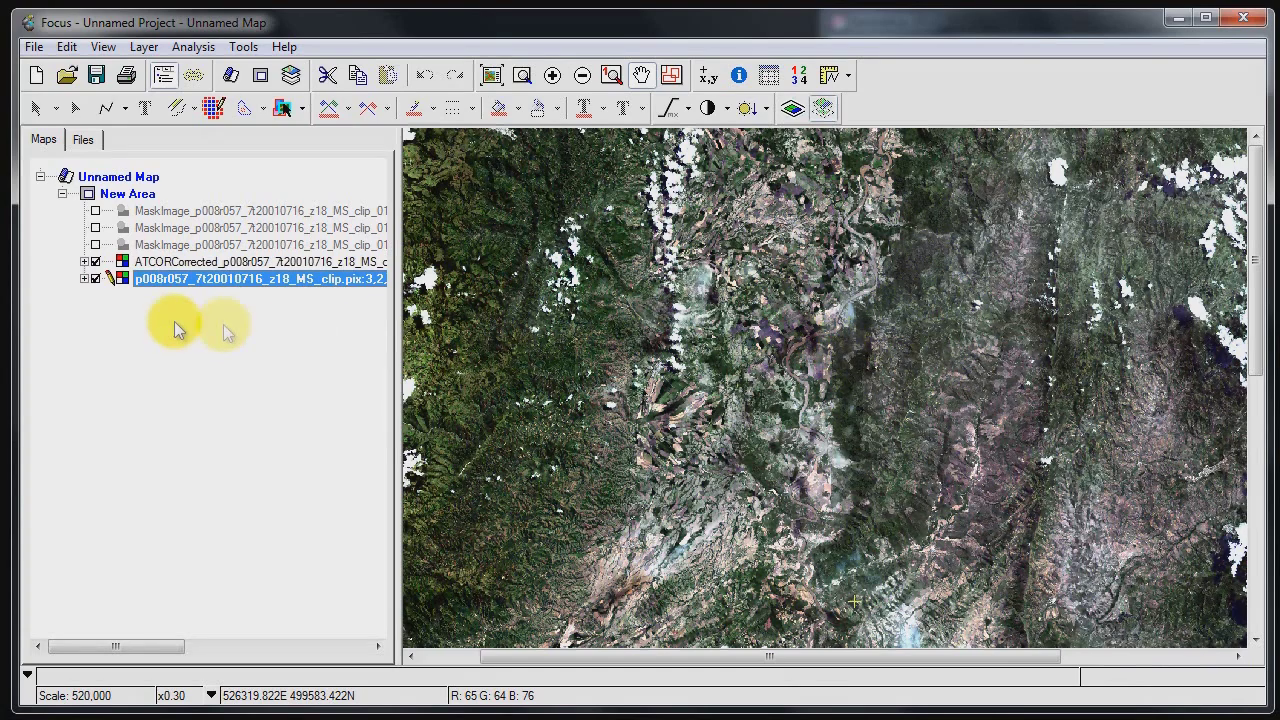
Pan the map to a more southern area, toggling ATCORCorrected off and on for comparison
click(95, 261)
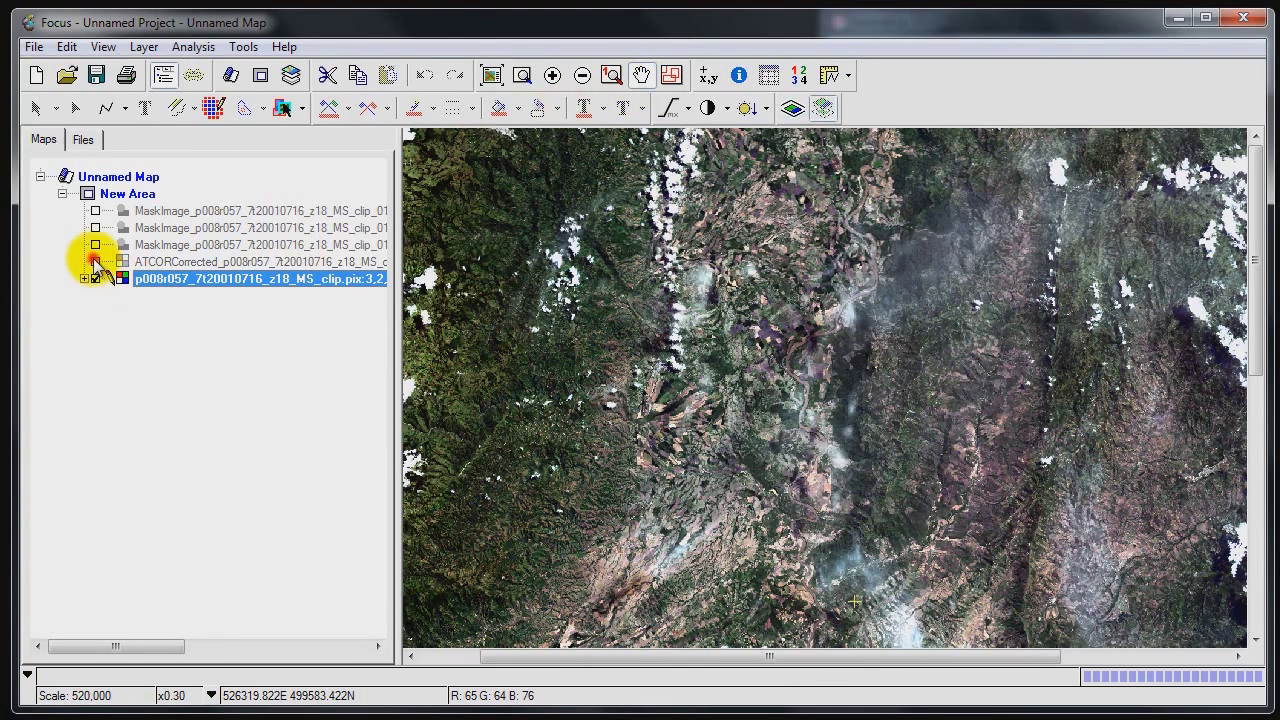
click(641, 75)
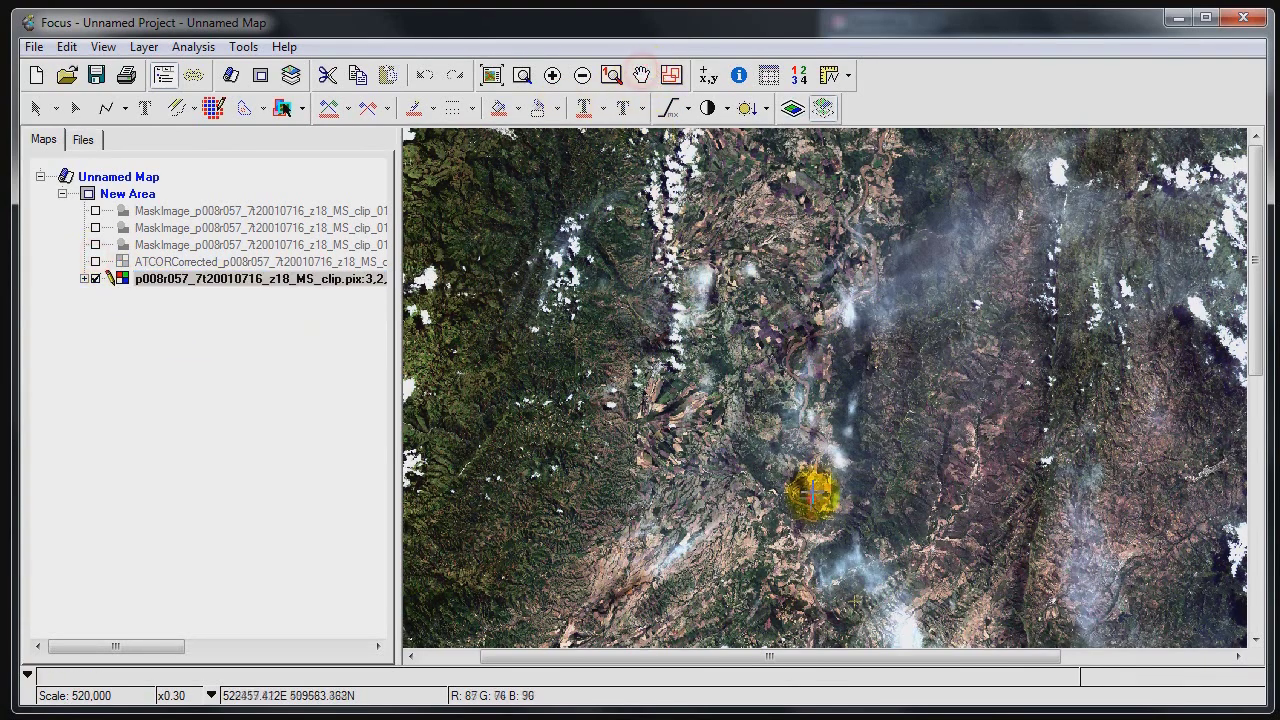
click(641, 75)
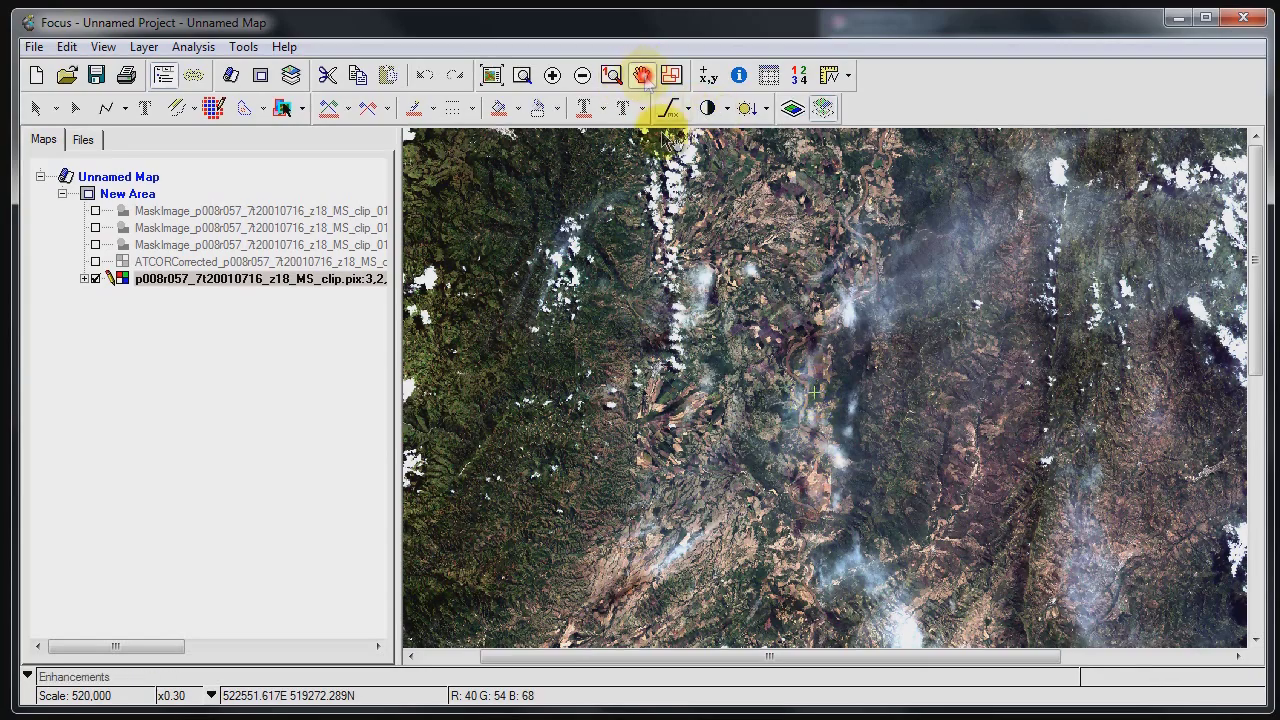
drag(771, 449, 766, 143)
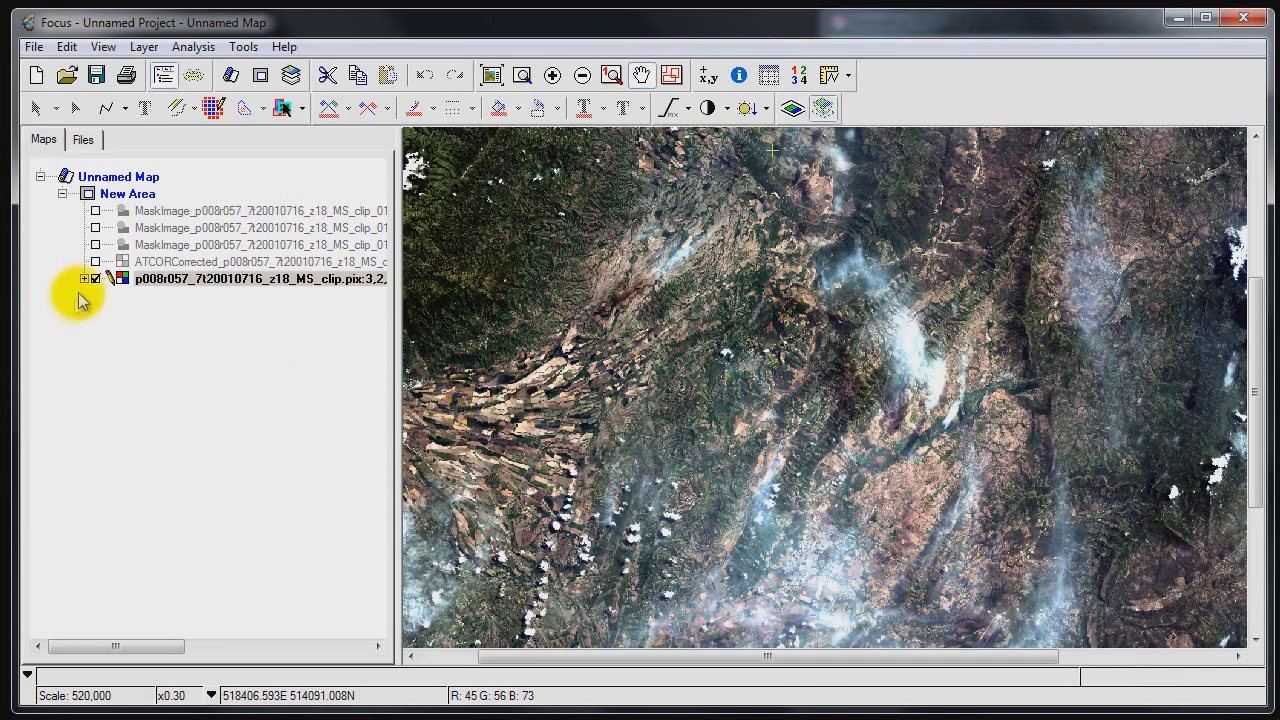
click(96, 262)
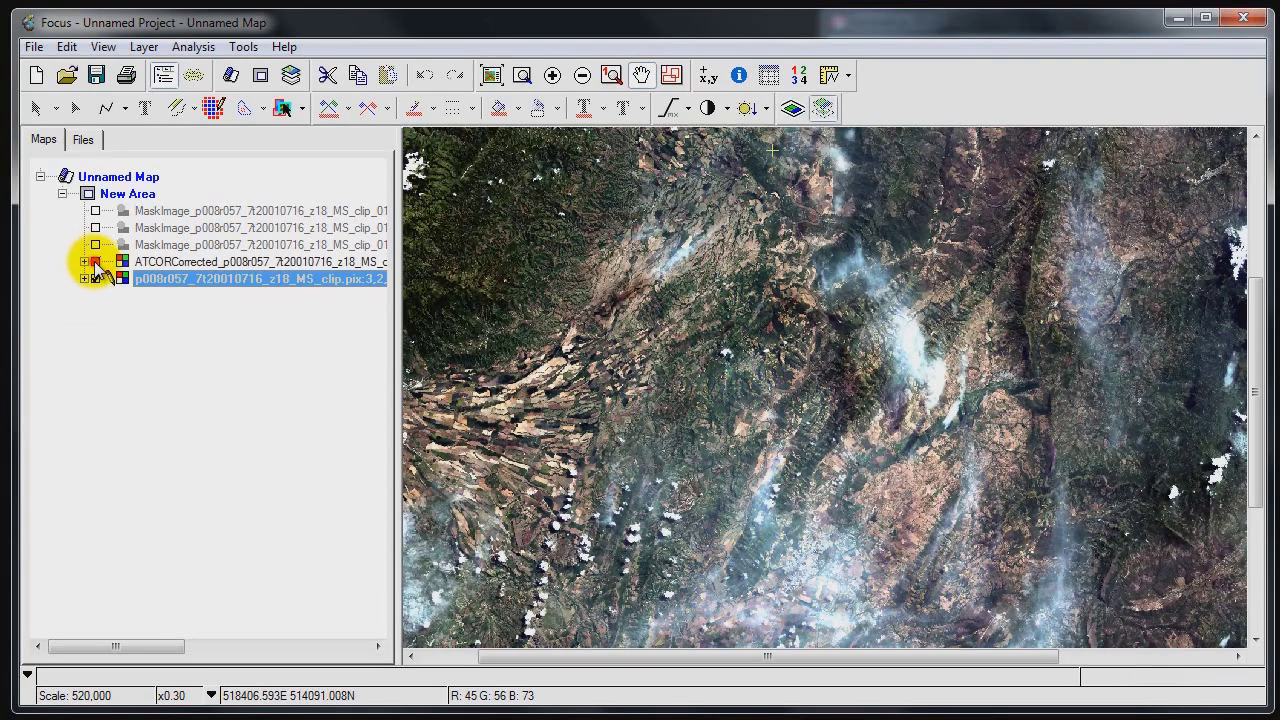